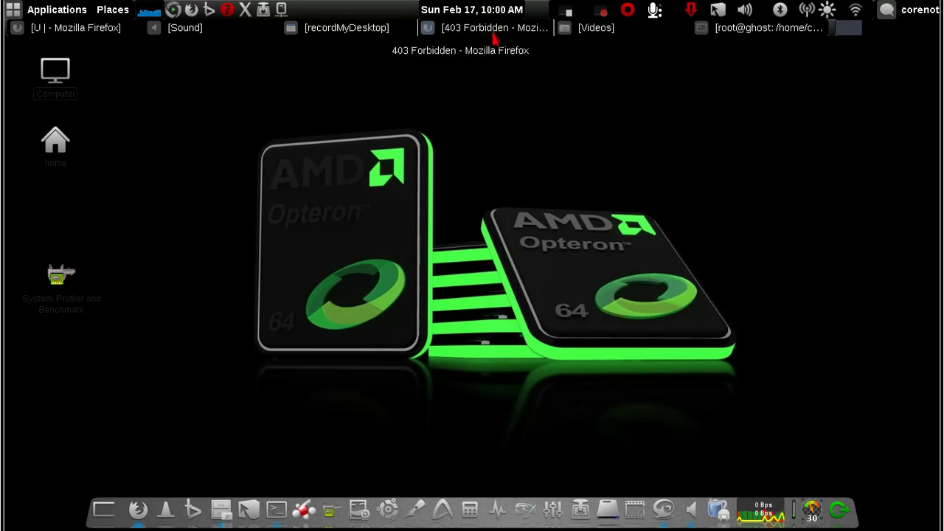
- Switch to the Firefox window showing the 403 Forbidden page and go to amd.com
left_click(492, 33)
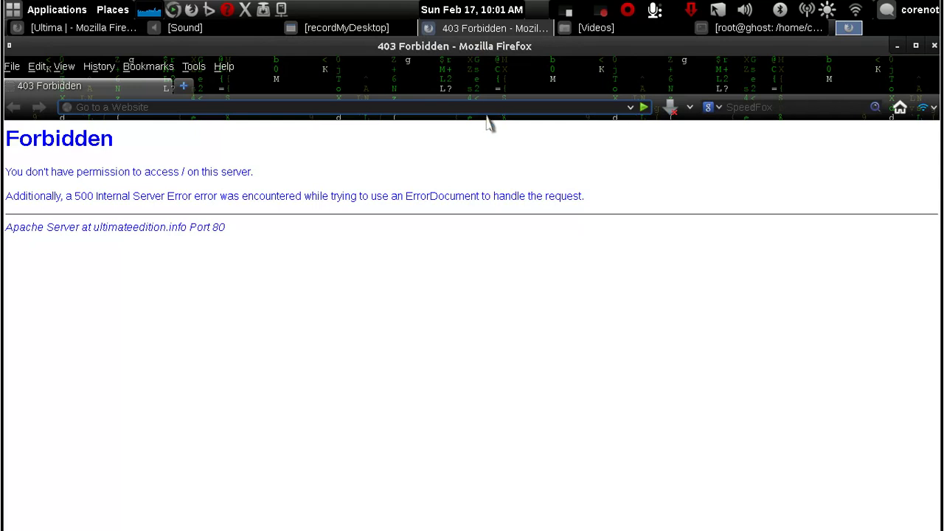
type("amd.com")
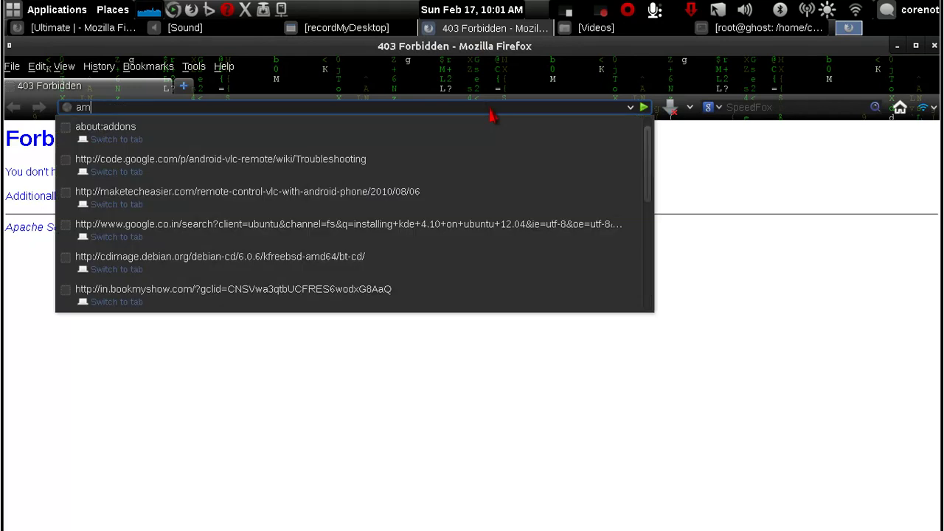
key("Return")
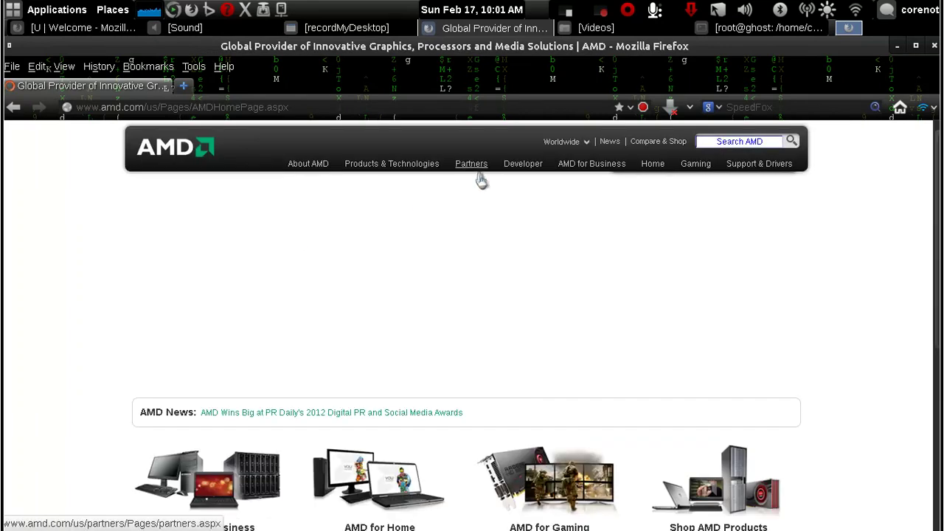
- Go to AMD's Support & Drivers page and open its graphics driver finder
mouse_move(485, 169)
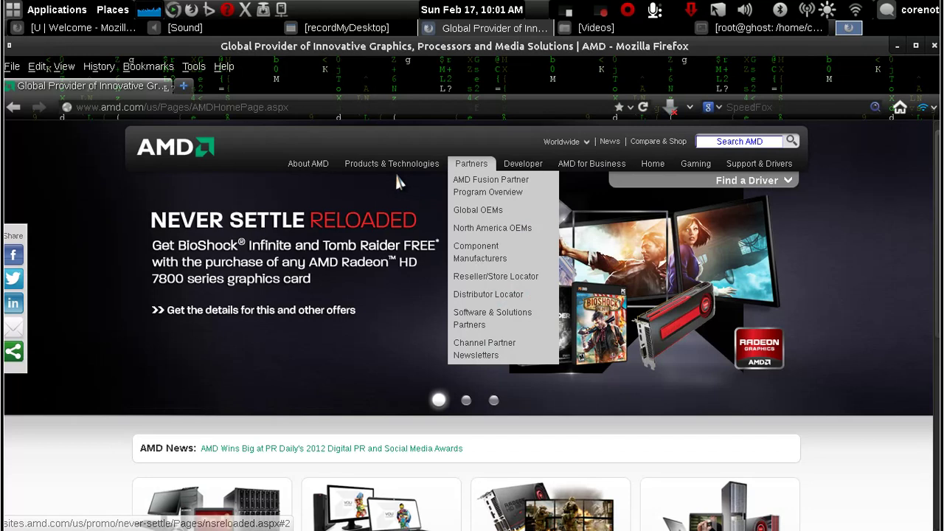
mouse_move(419, 162)
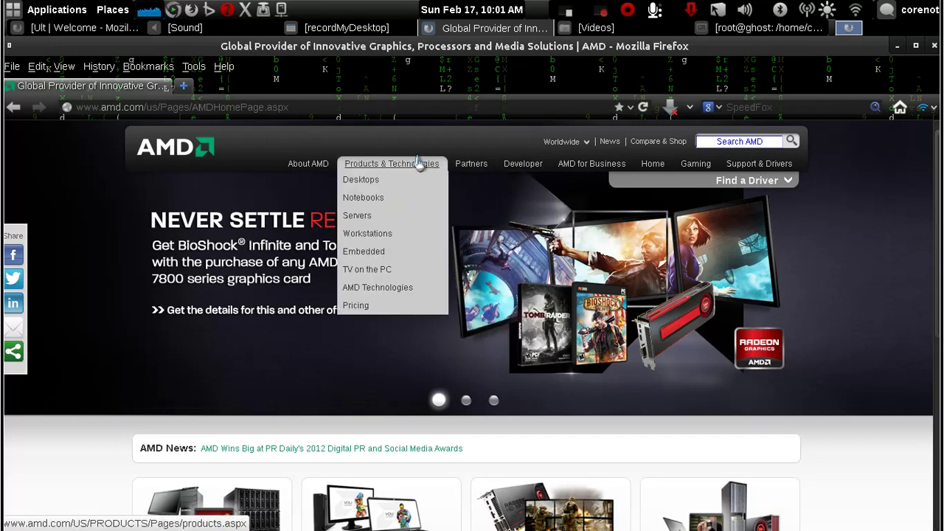
mouse_move(773, 169)
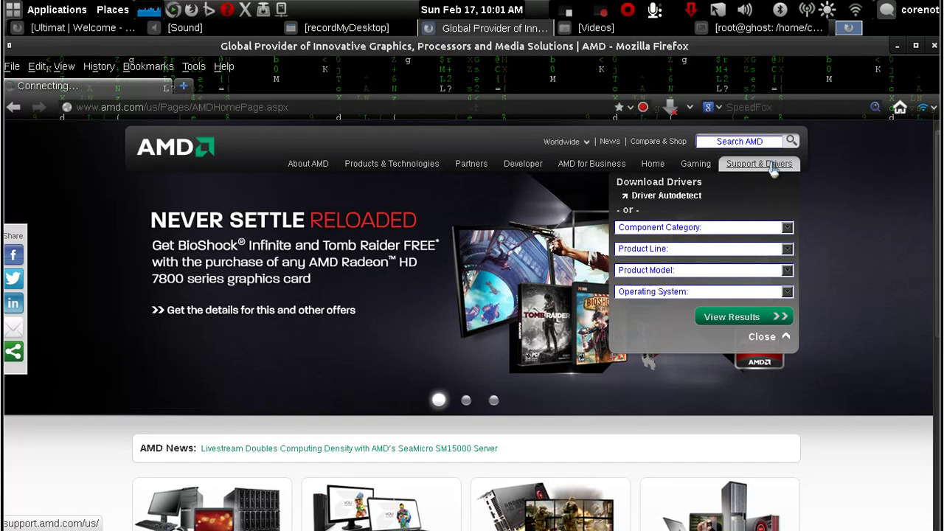
left_click(772, 166)
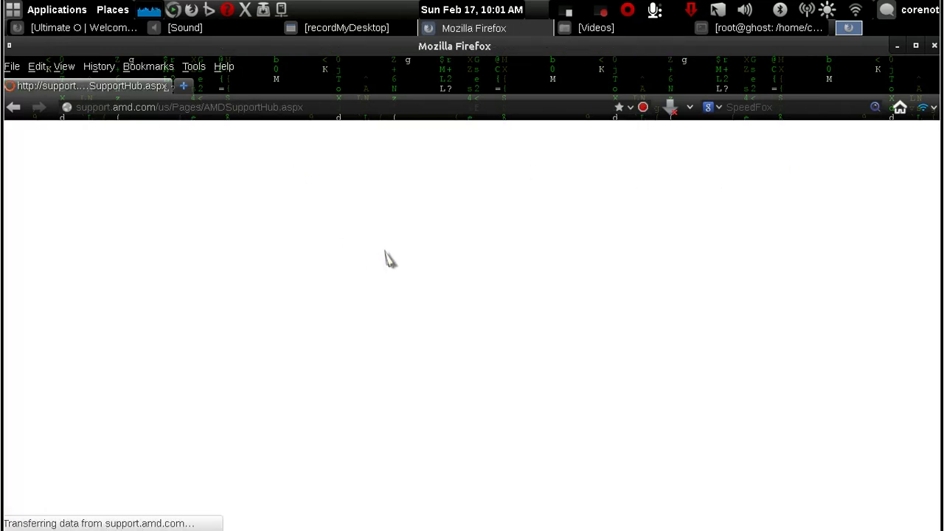
key("ctrl+plus")
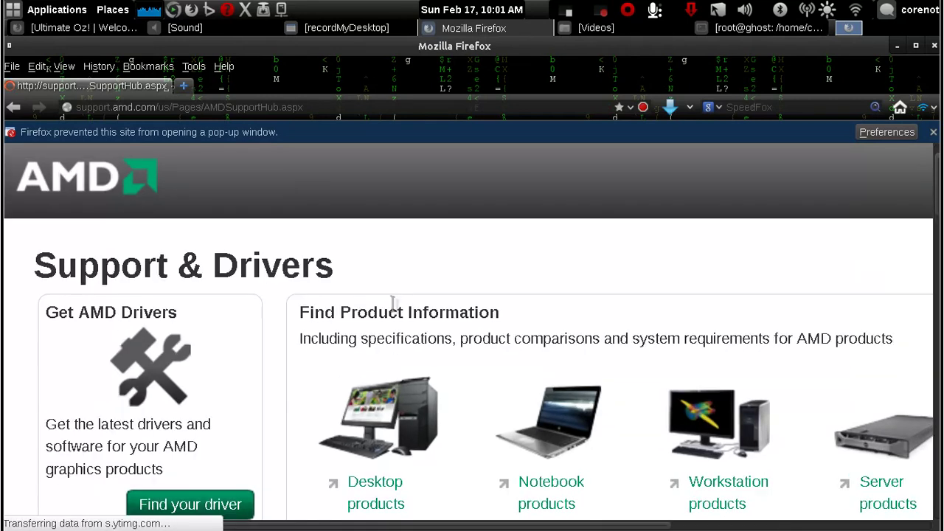
scroll(286, 315, "down", 5)
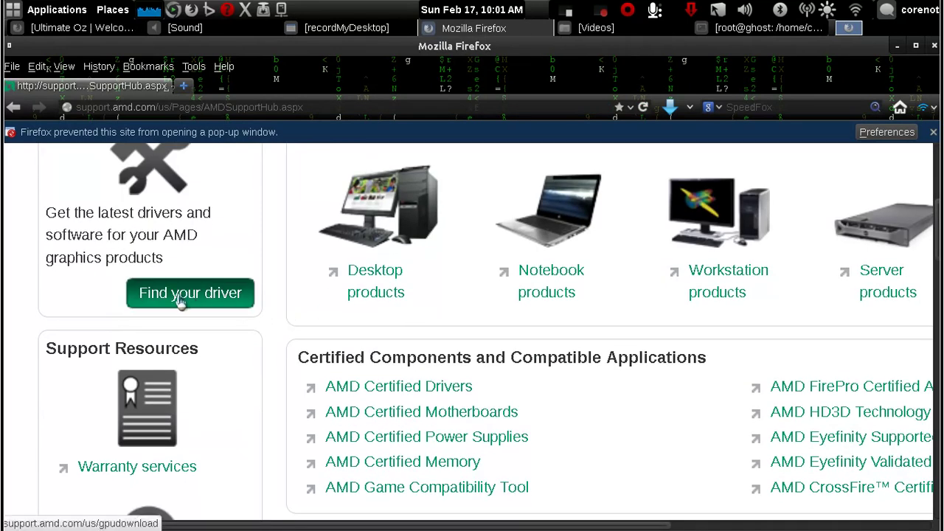
left_click(223, 295)
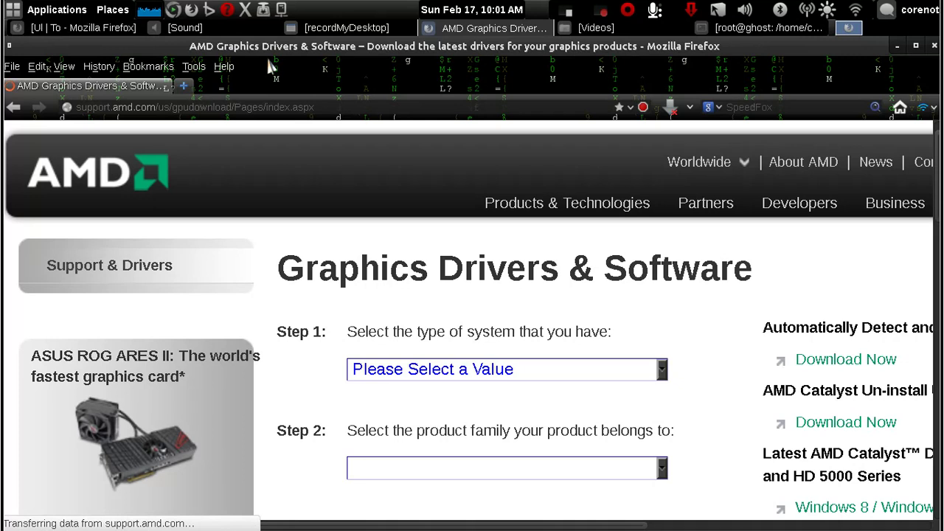
- Look over the graphics driver selection form and the system types it offers
scroll(492, 281, "down", 1)
scroll(492, 282, "down", 5)
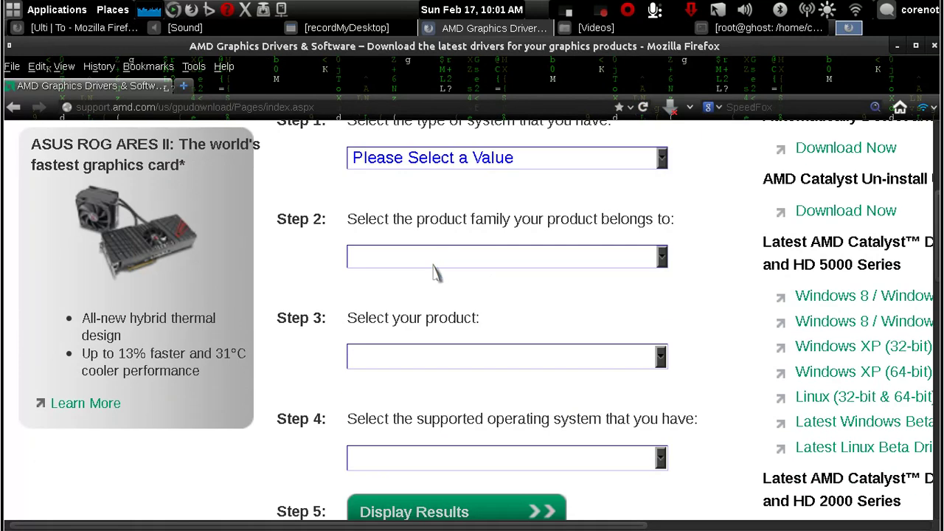
scroll(631, 188, "up", 2)
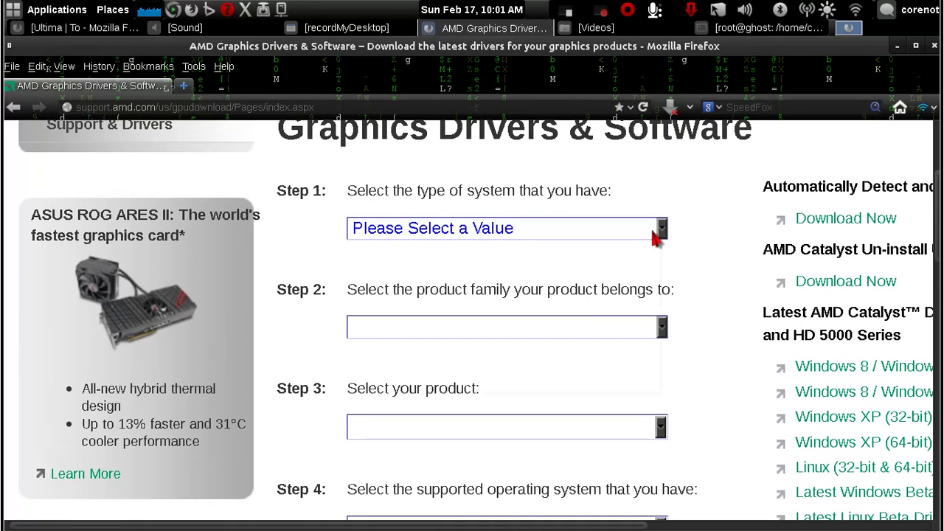
left_click(653, 234)
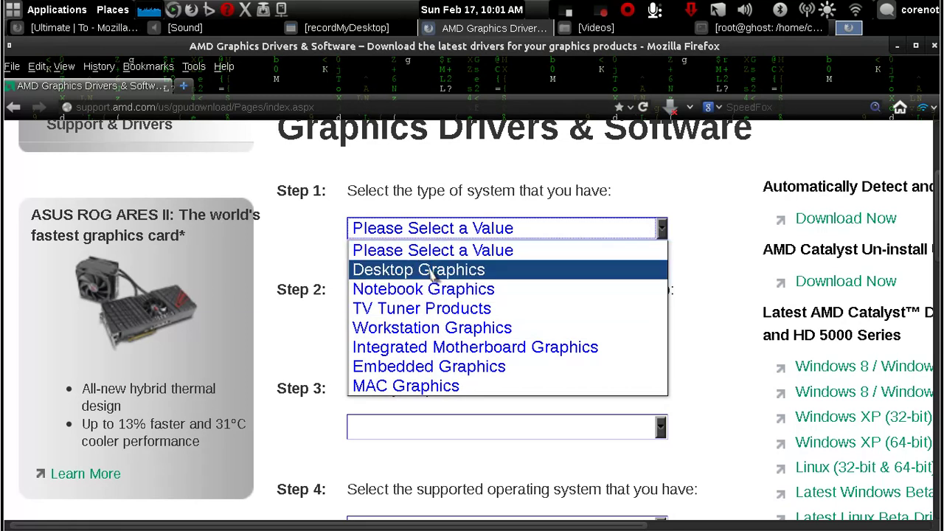
left_click(682, 251)
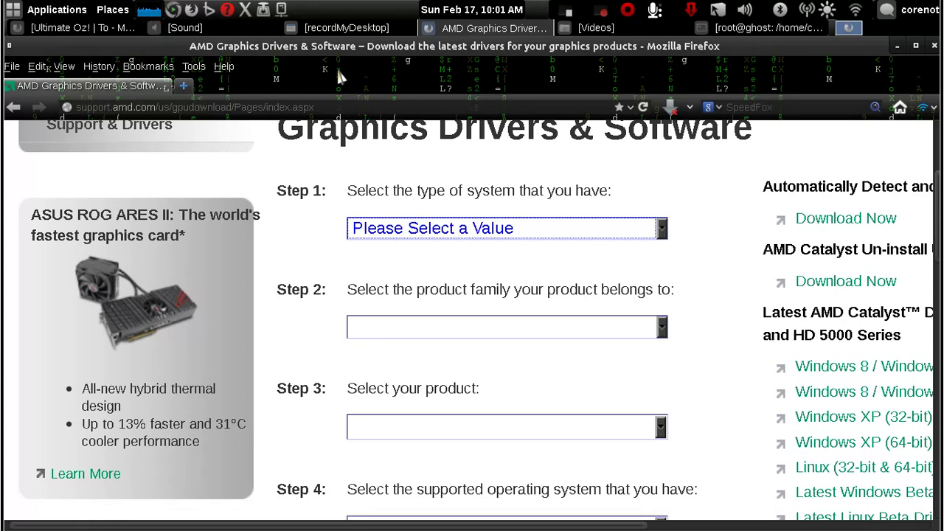
- Check the computer's processor, memory, Ubuntu release and kernel version in System Monitor, then return to the driver page
left_click(152, 11)
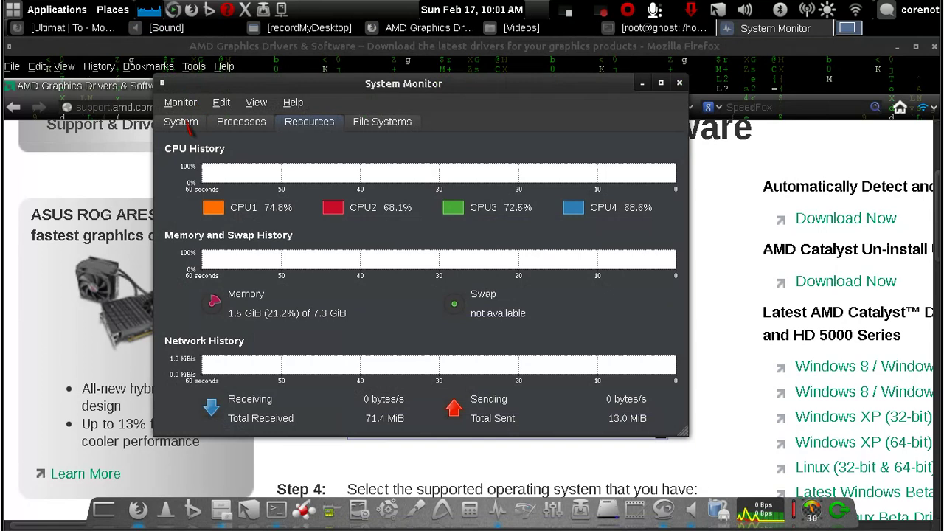
left_click(186, 124)
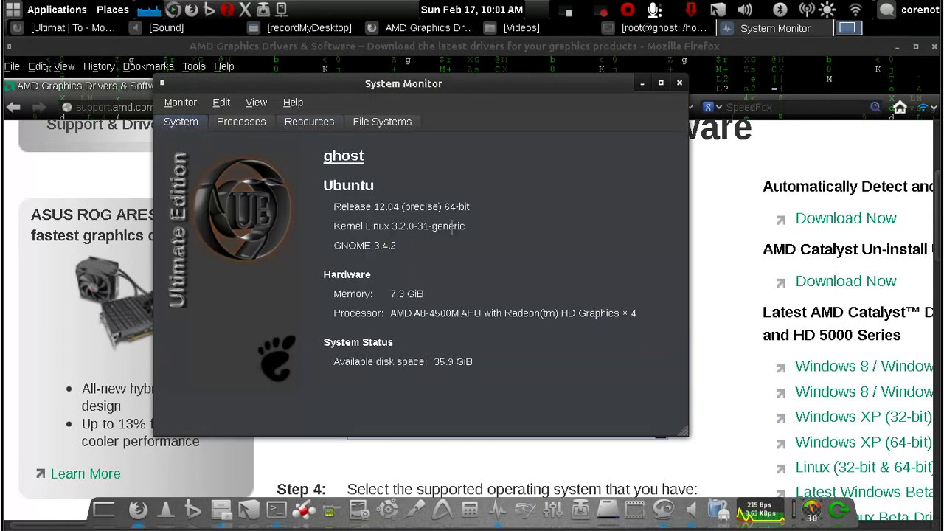
left_click_drag(390, 313, 641, 313)
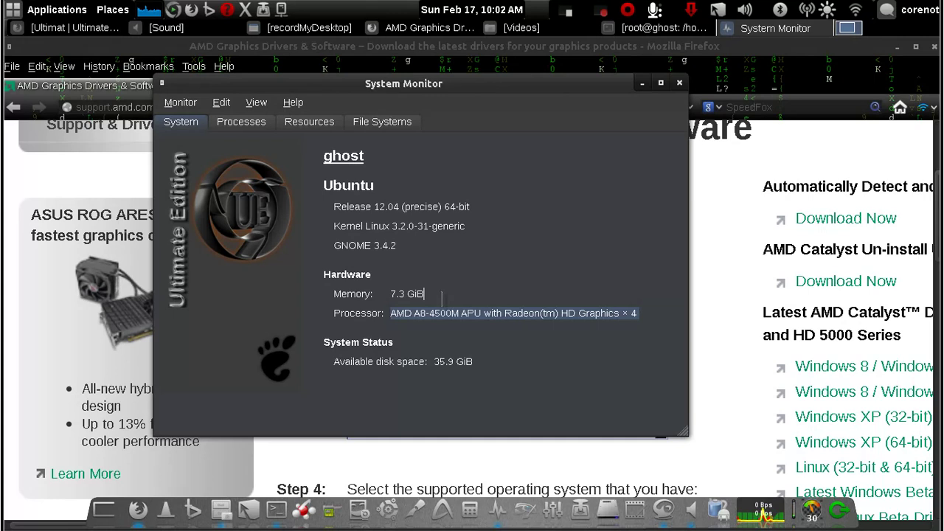
left_click_drag(442, 295, 387, 298)
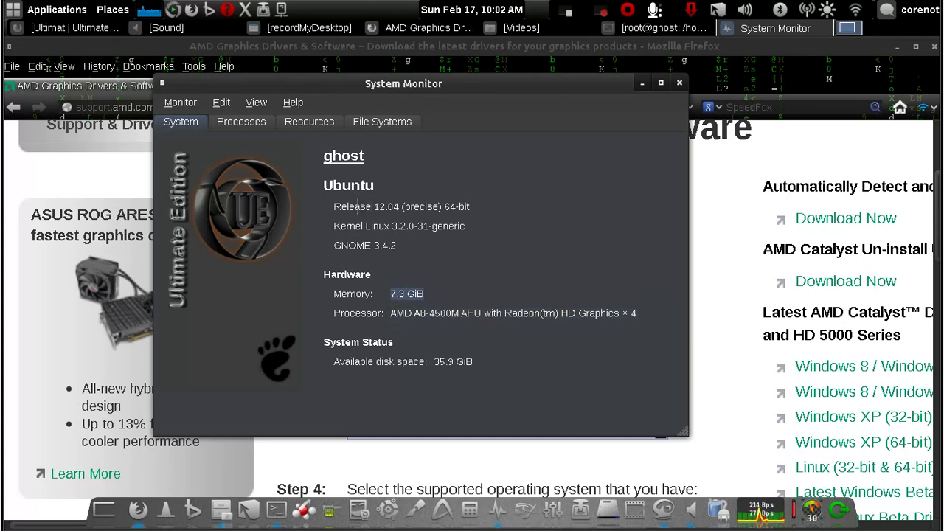
left_click_drag(335, 207, 481, 210)
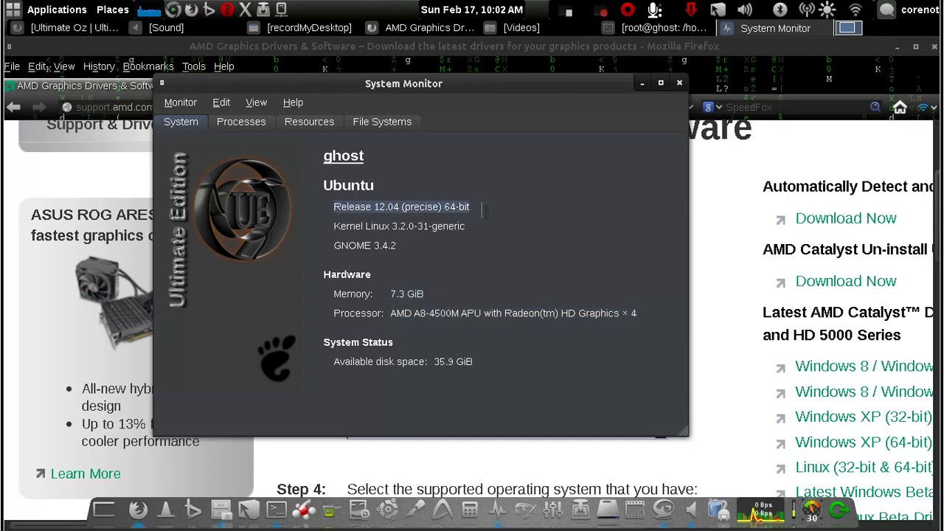
triple_click(457, 226)
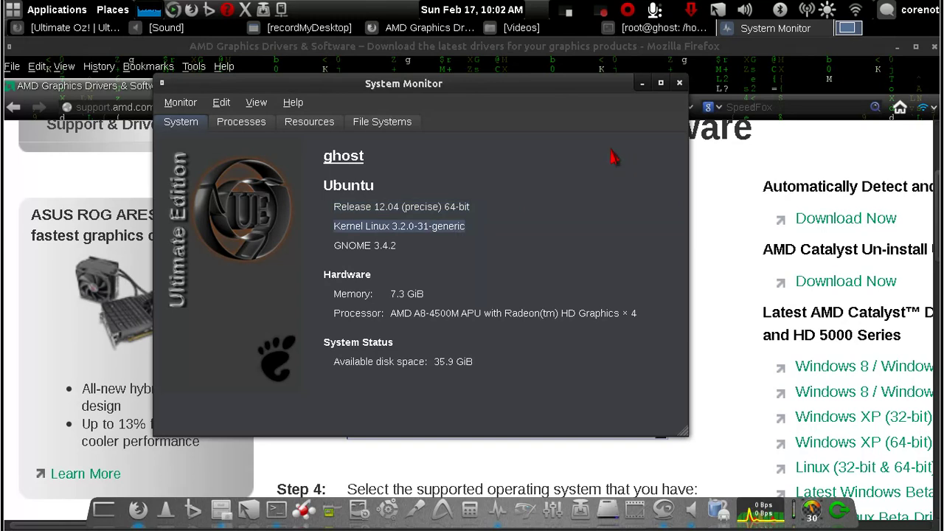
left_click(644, 83)
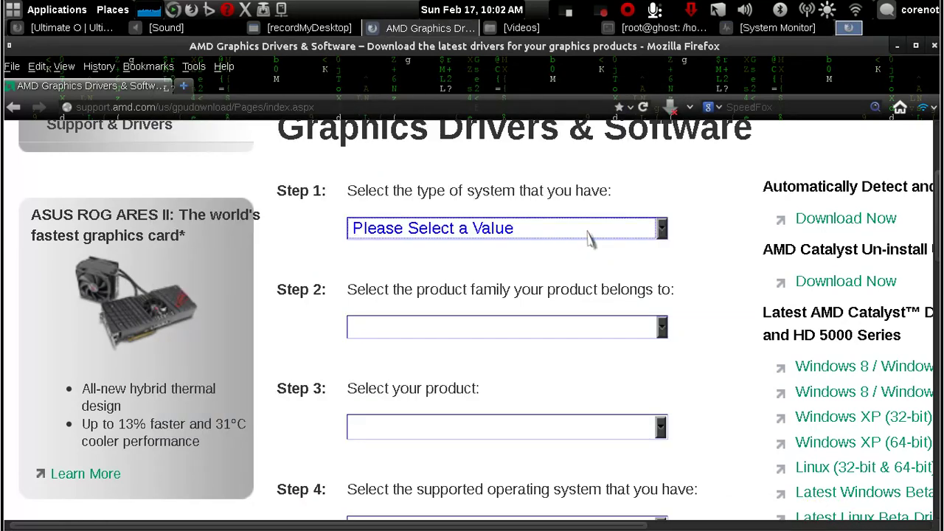
- Set the system type to Notebook Graphics, the product family to Accelerated Procesors (APU) and the product to A-Series APU
left_click(590, 230)
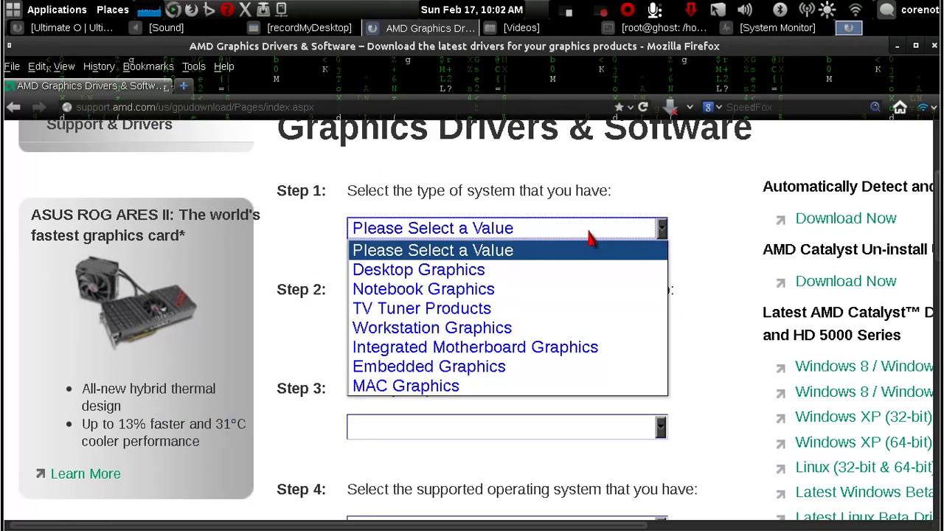
left_click(464, 289)
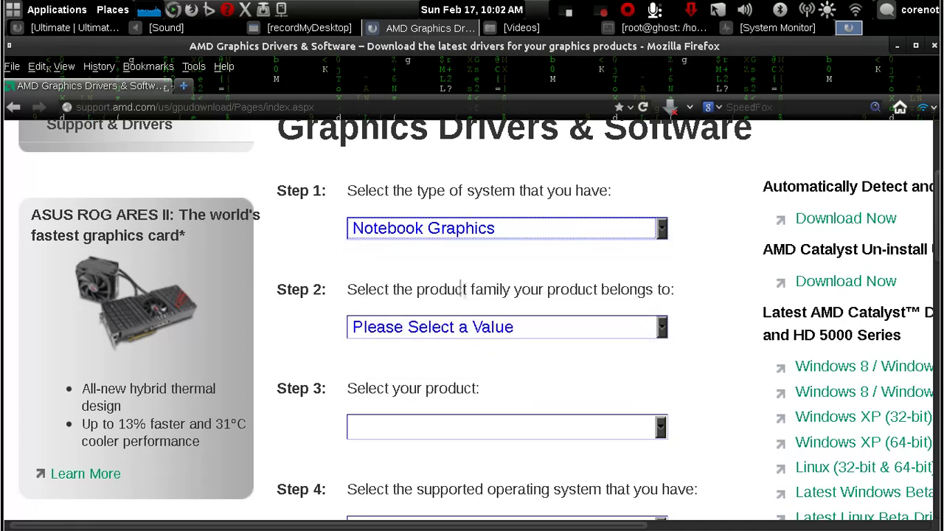
left_click(475, 329)
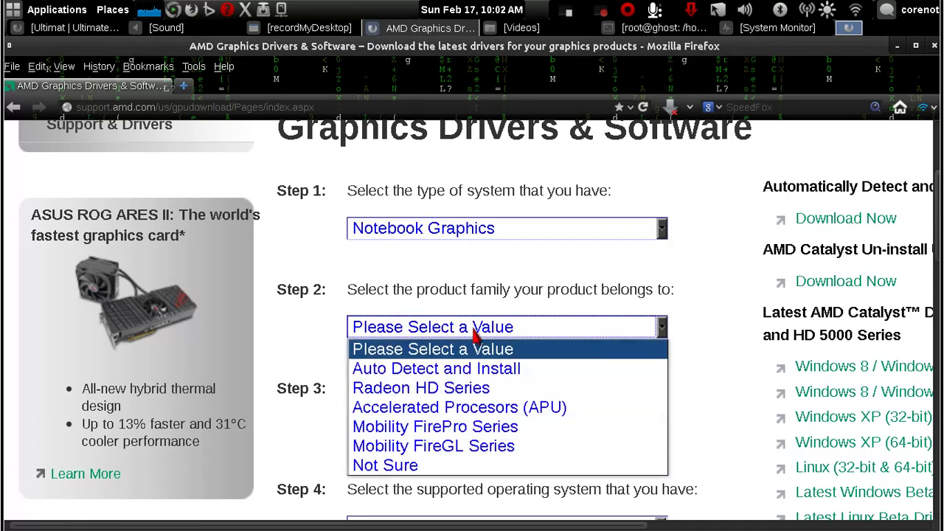
left_click(469, 407)
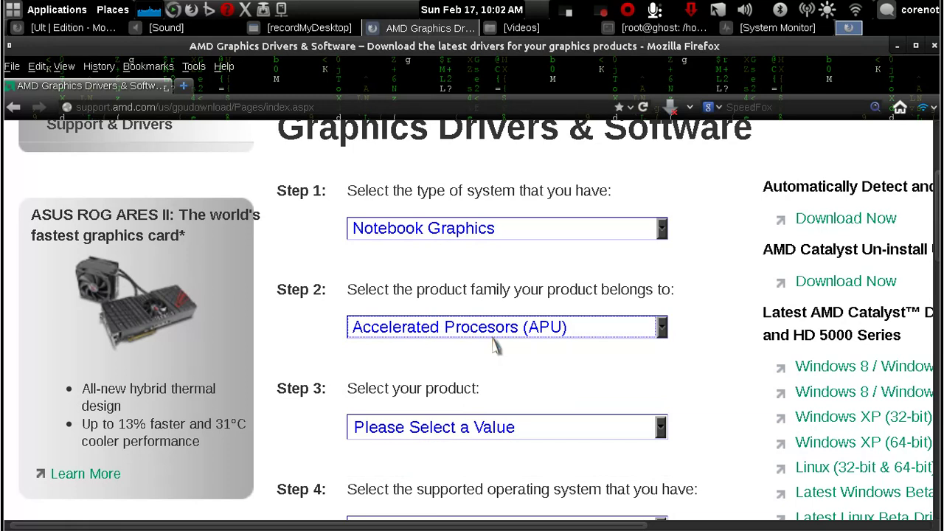
left_click(512, 433)
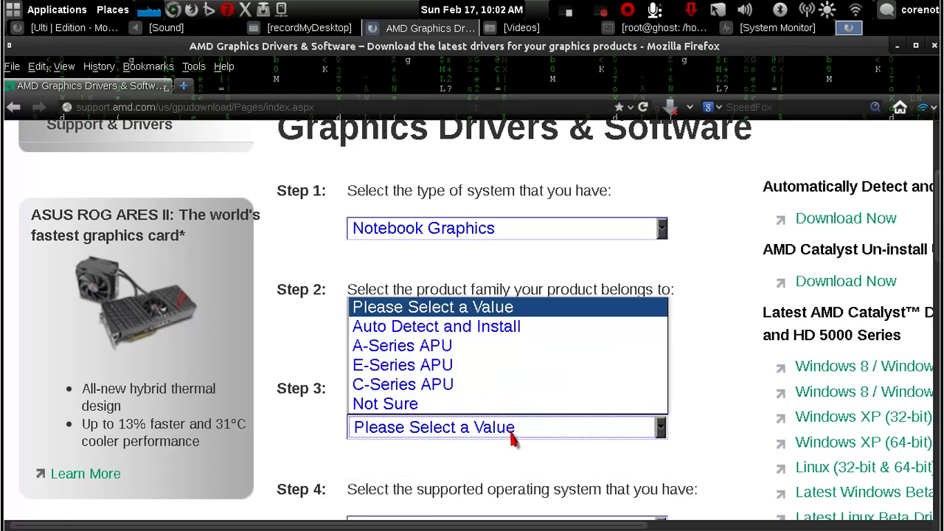
left_click(422, 346)
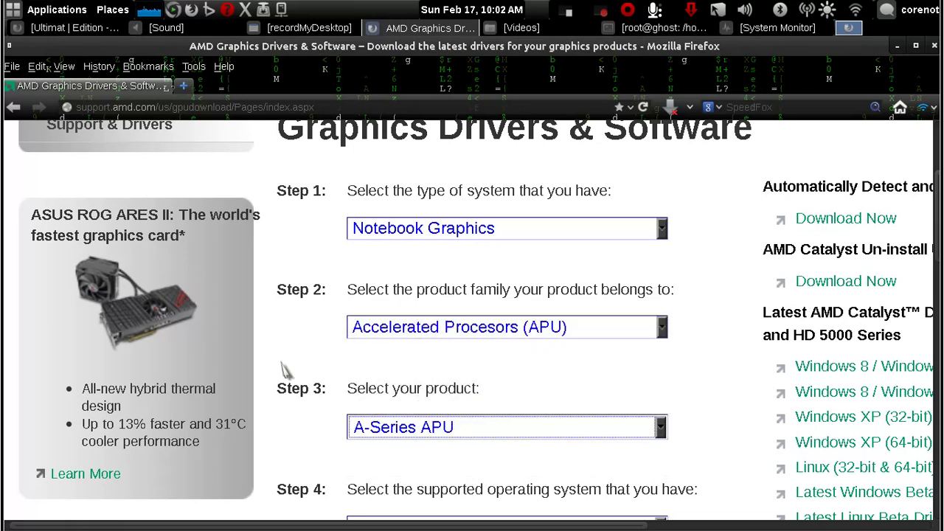
- Choose Linux x86_64 as the operating system and display the matching driver results
scroll(285, 371, "down", 5)
left_click(472, 316)
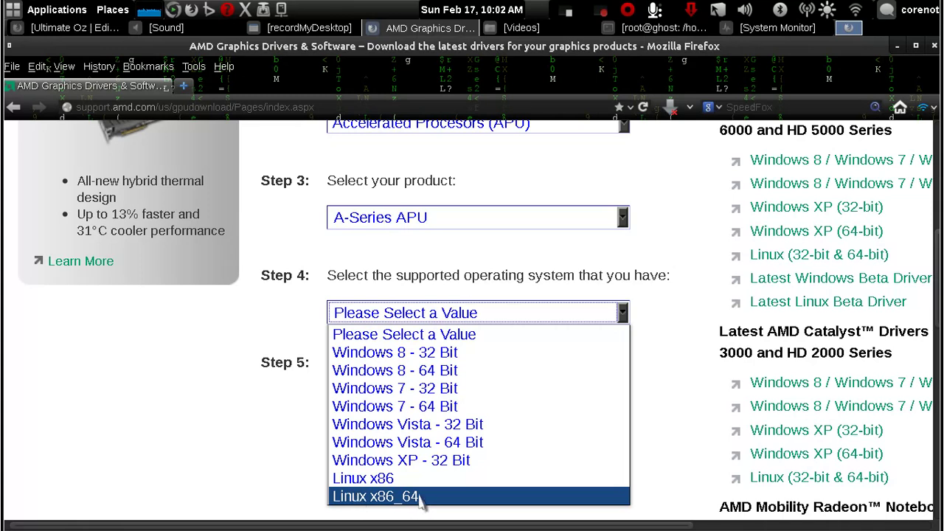
left_click(423, 499)
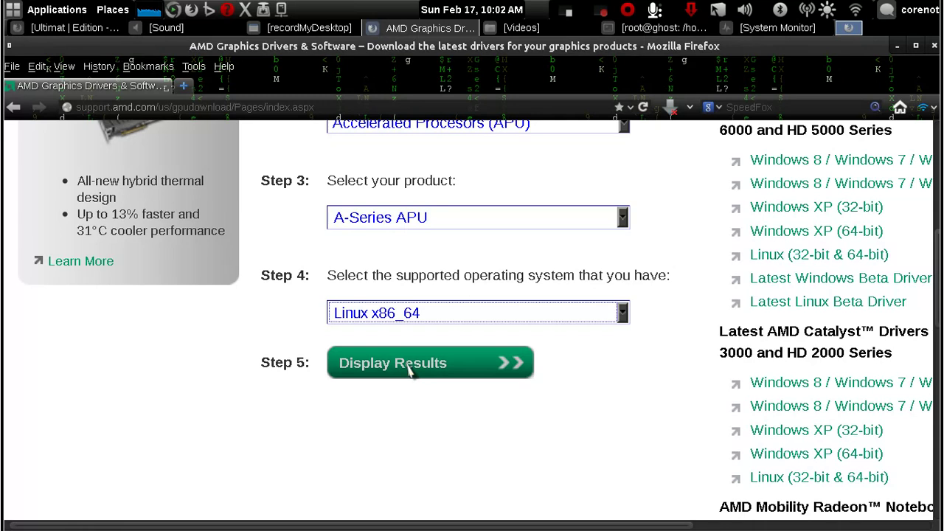
left_click(896, 45)
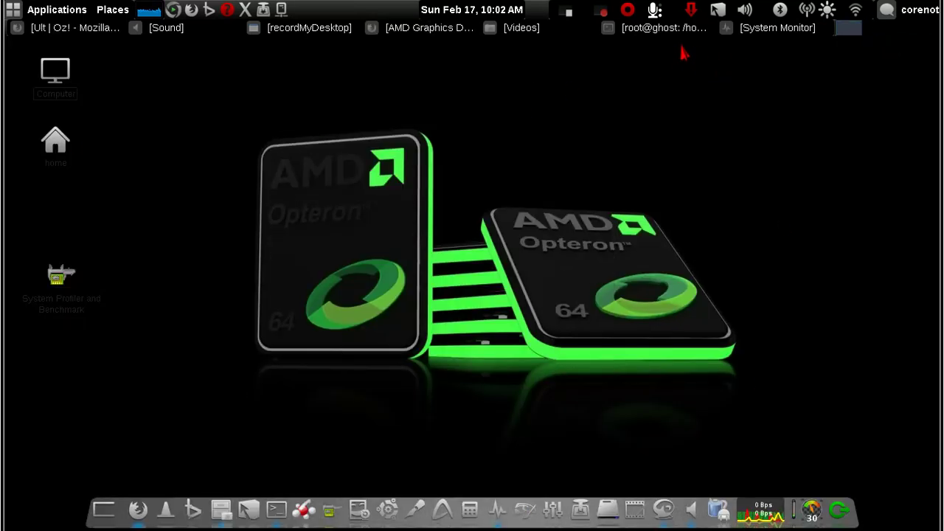
left_click(444, 31)
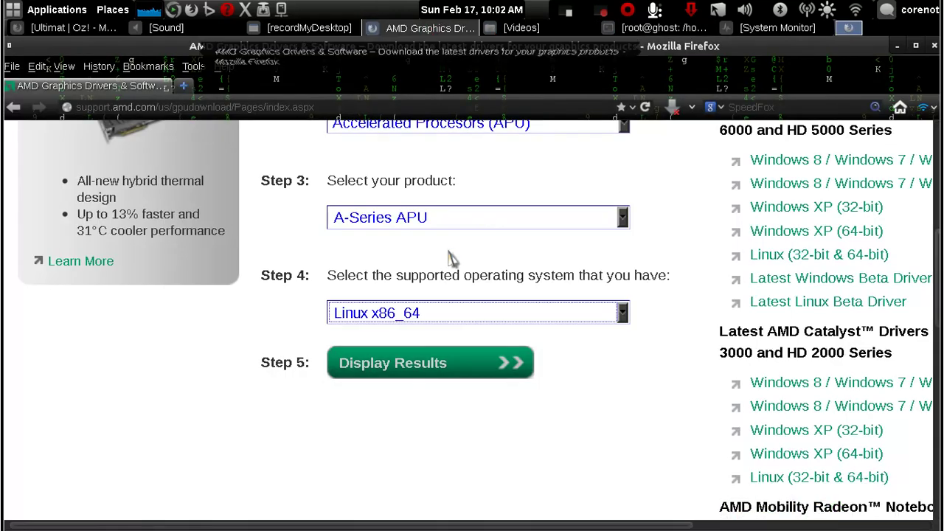
left_click(412, 369)
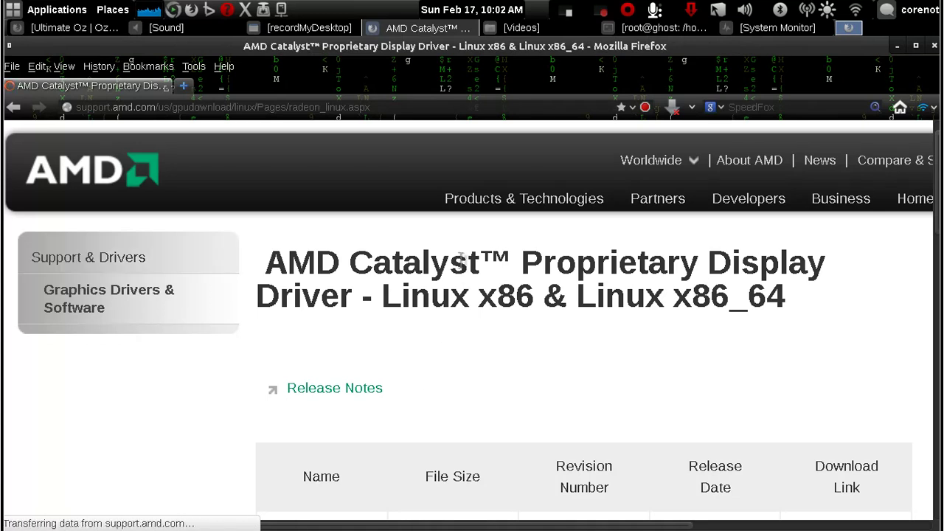
- Examine the Linux driver page's title and the file size of the AMD Catalyst 13.1 driver
left_click_drag(263, 253, 767, 296)
left_click(378, 296)
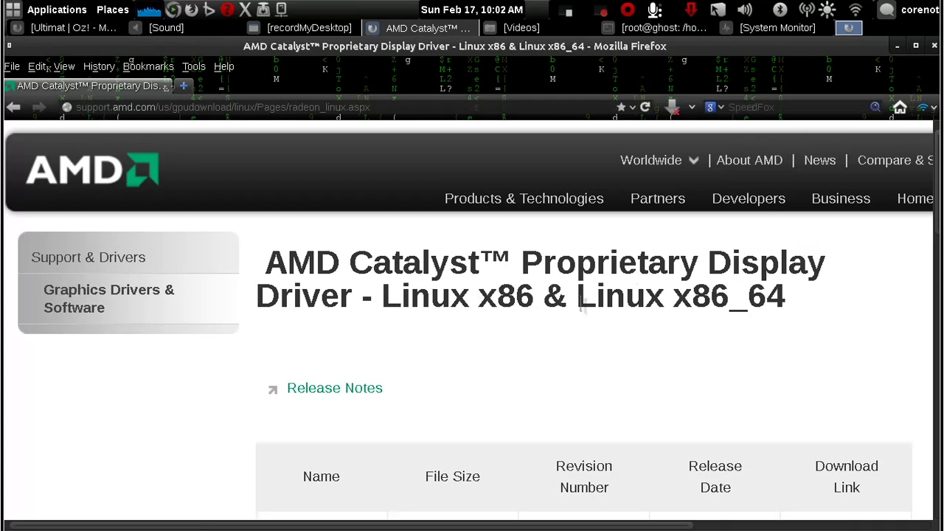
scroll(761, 336, "down", 5)
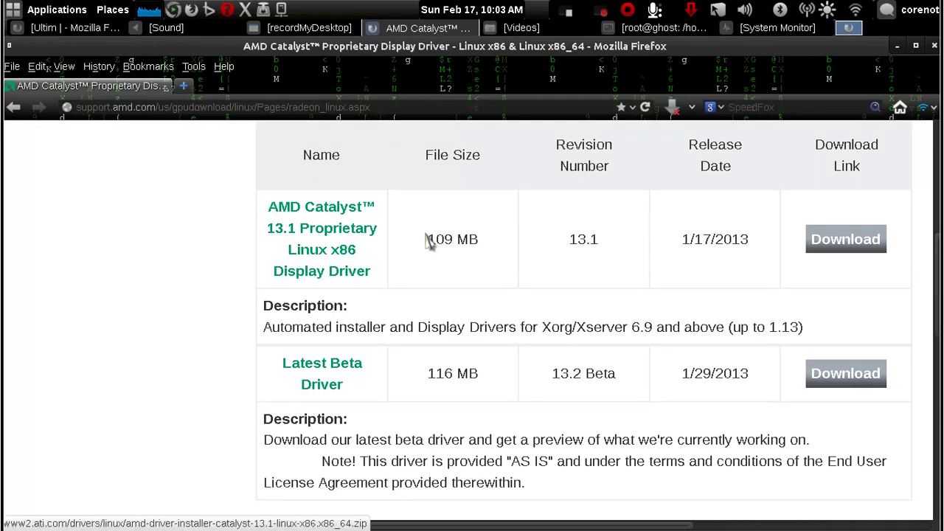
mouse_move(429, 239)
left_mouse_down()
mouse_move(474, 235)
mouse_move(485, 247)
mouse_move(422, 248)
left_mouse_up()
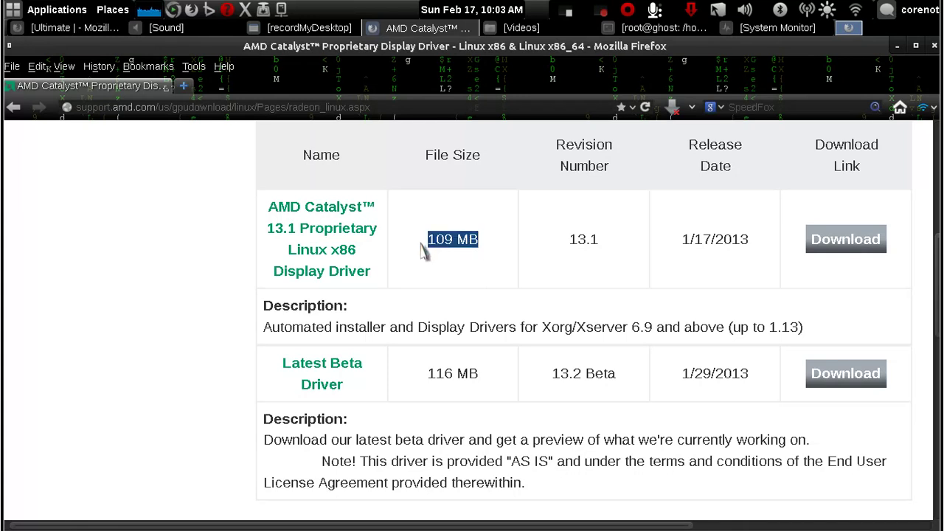
- Check the release date of the AMD Catalyst 13.1 driver, then request its download and cancel the save prompt
left_click(796, 253)
left_click_drag(683, 239, 765, 246)
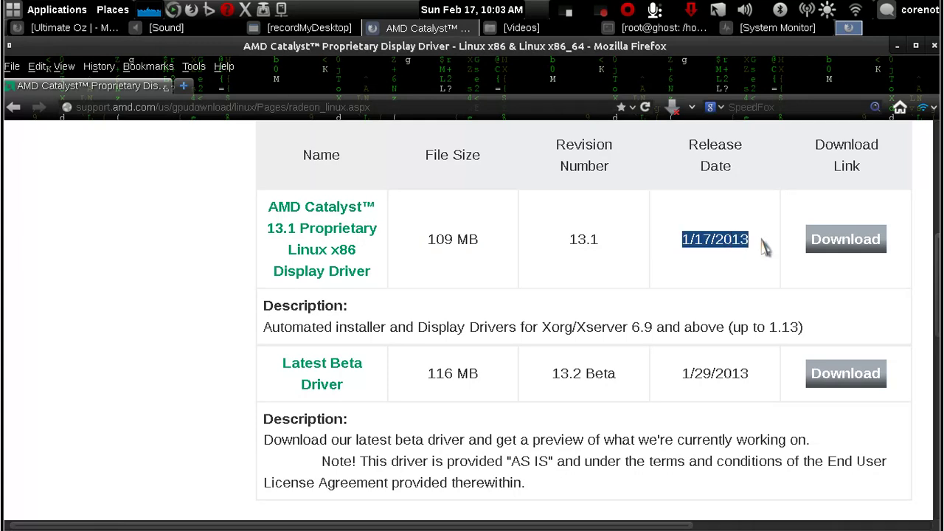
left_click(867, 248)
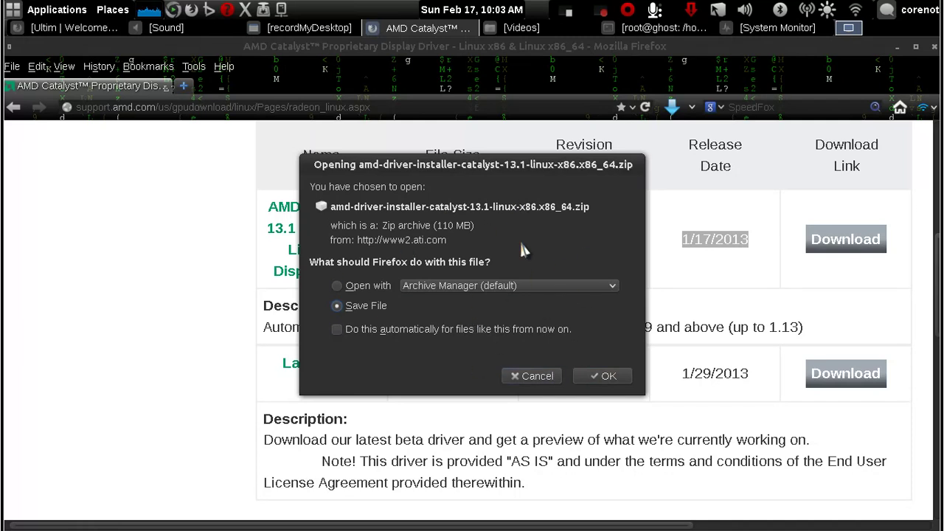
left_click(532, 378)
left_click(897, 47)
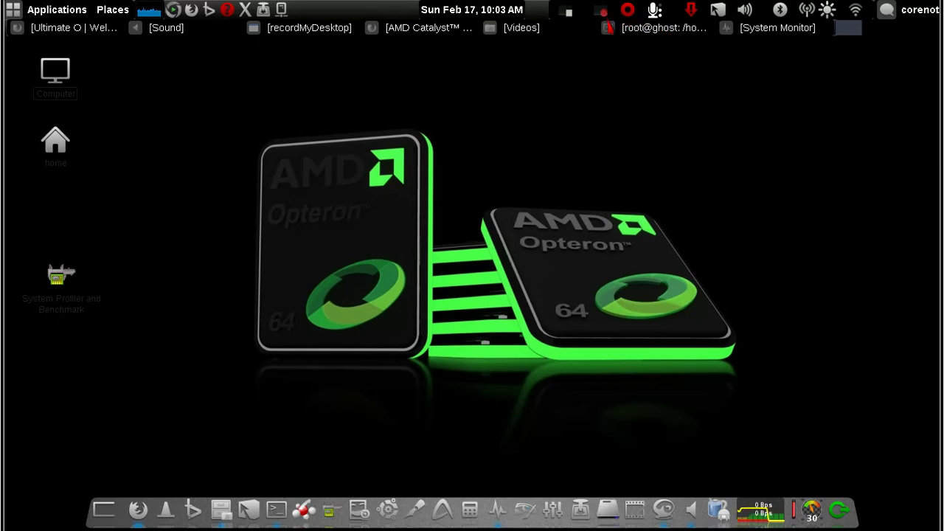
right_click(604, 11)
key("Escape")
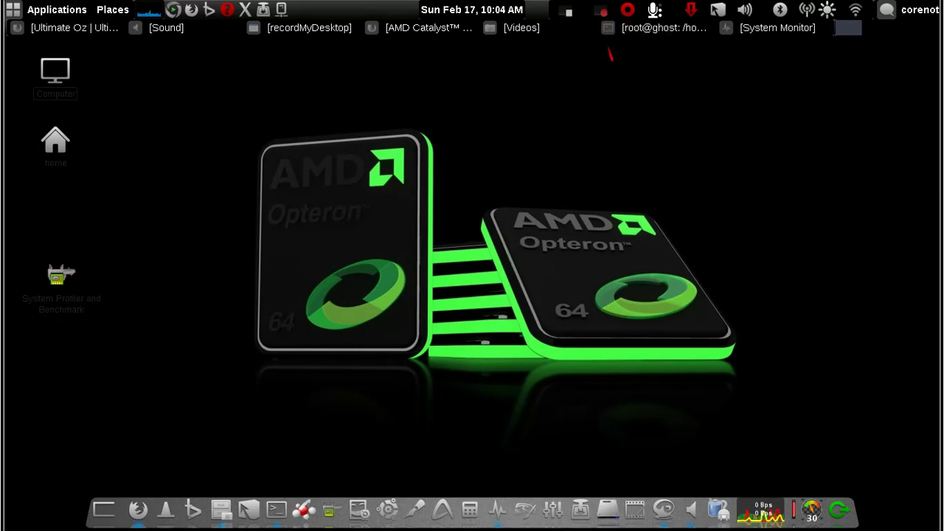
left_click(419, 29)
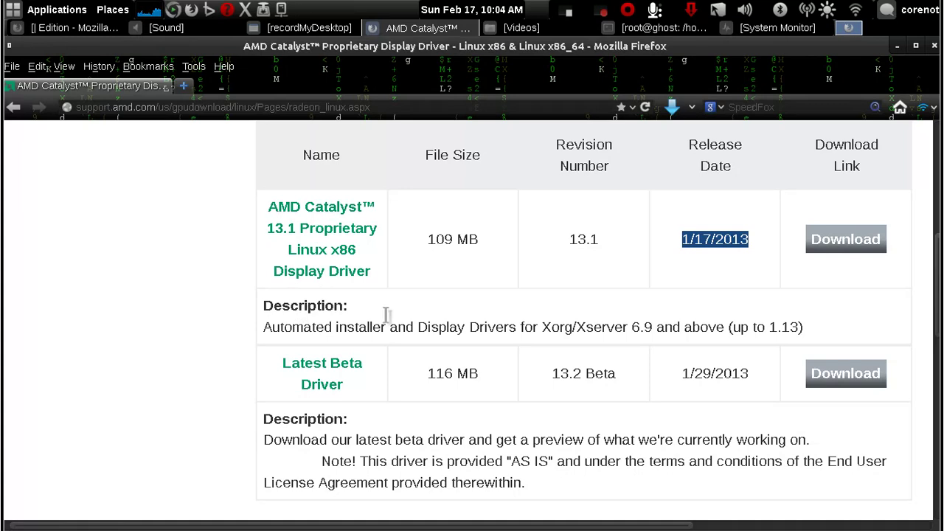
left_click(897, 46)
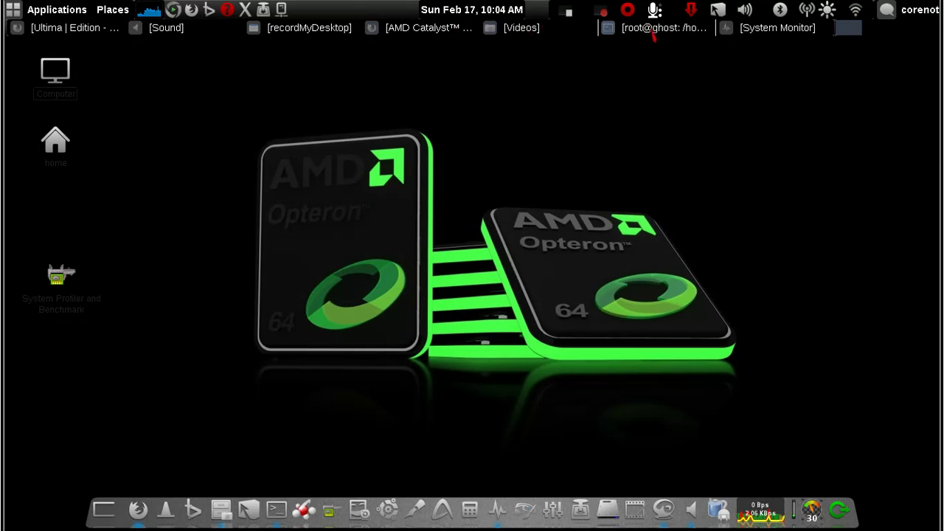
- Switch to the terminal, clear its output and change into the Downloads directory
left_click(626, 32)
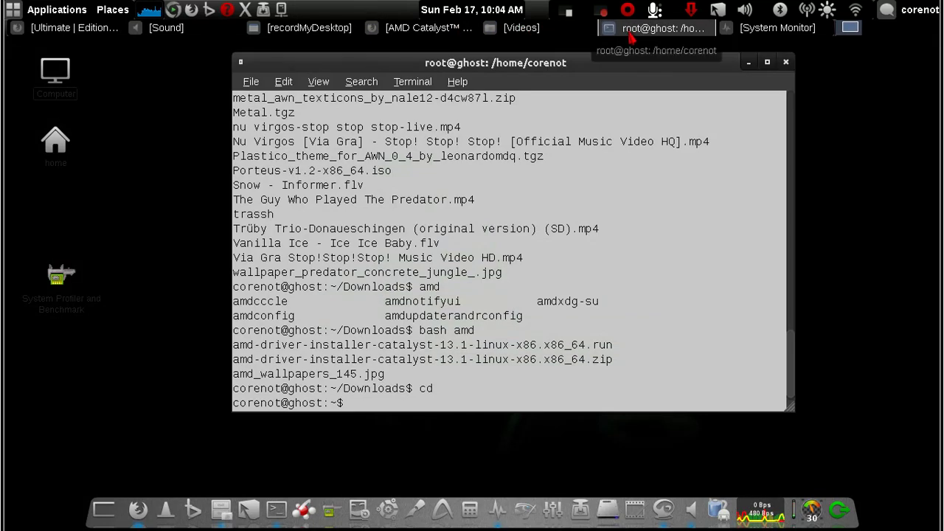
left_click(749, 63)
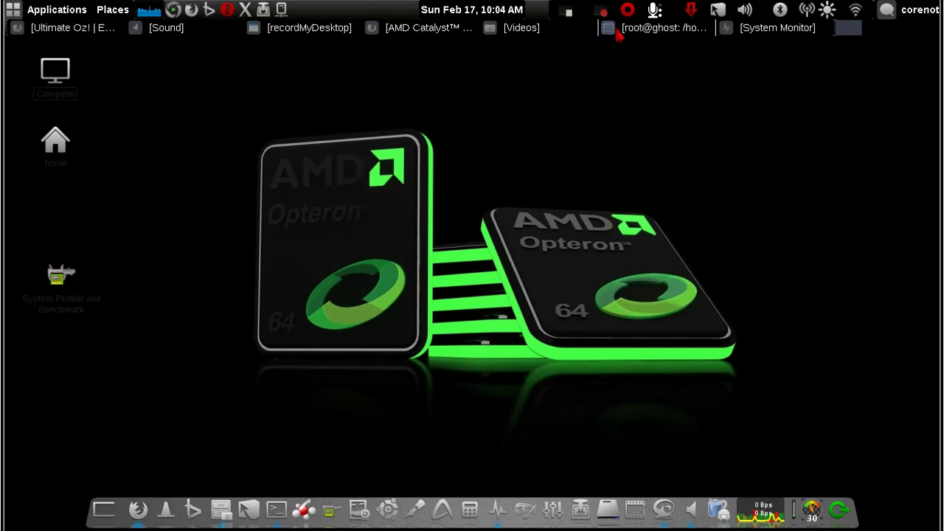
left_click(693, 33)
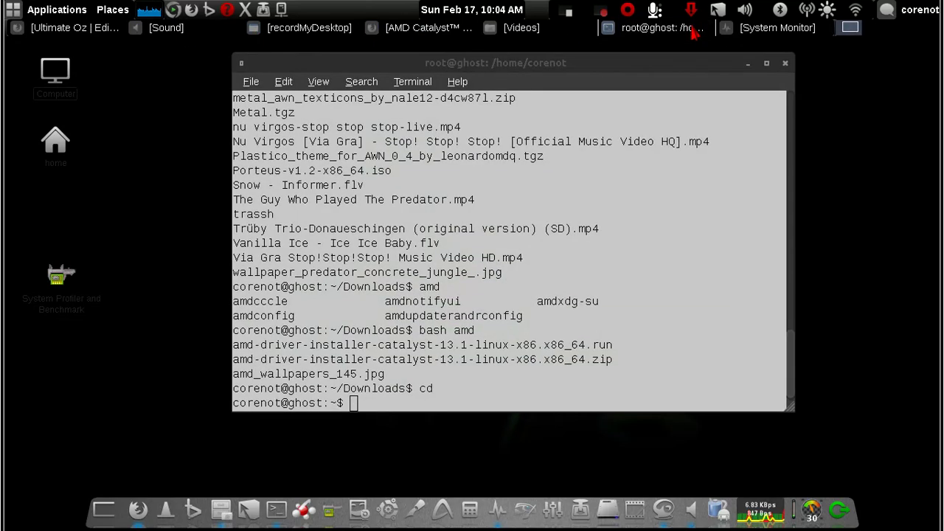
left_click(527, 262)
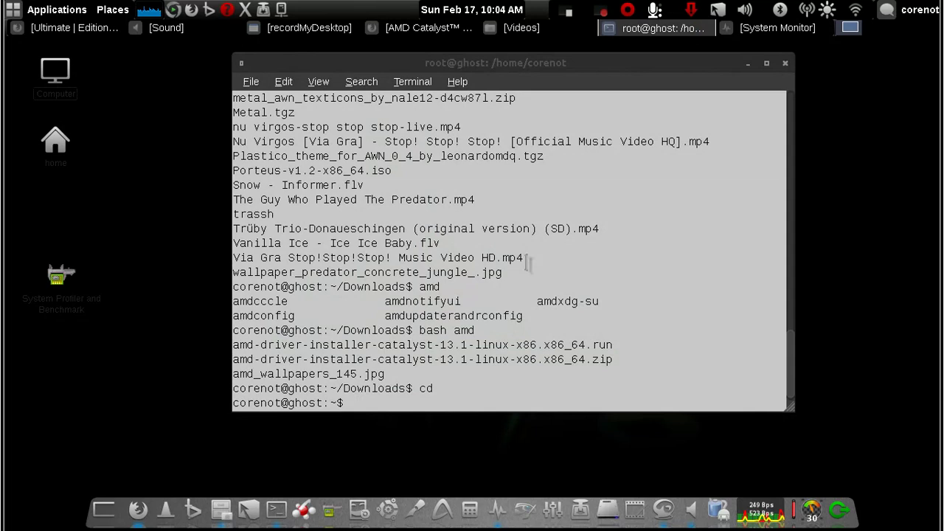
key("ctrl+l")
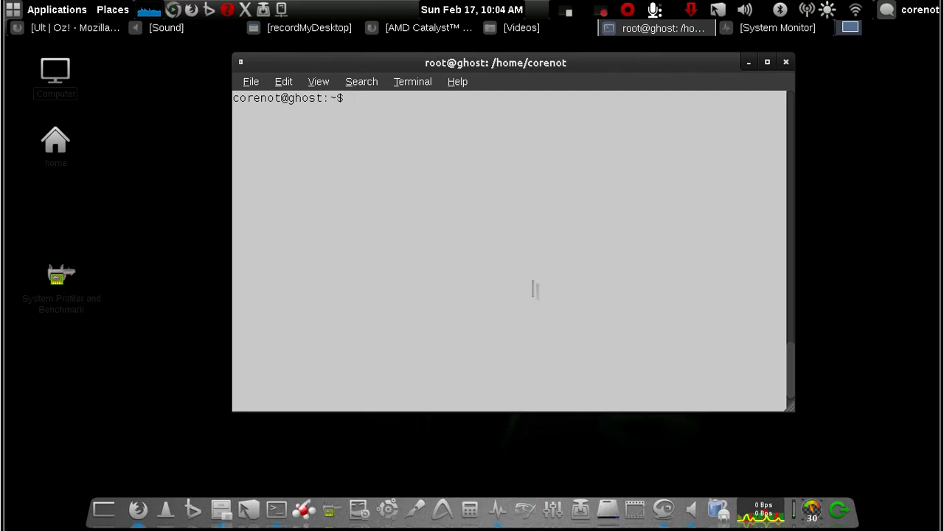
type("c")
key("BackSpace")
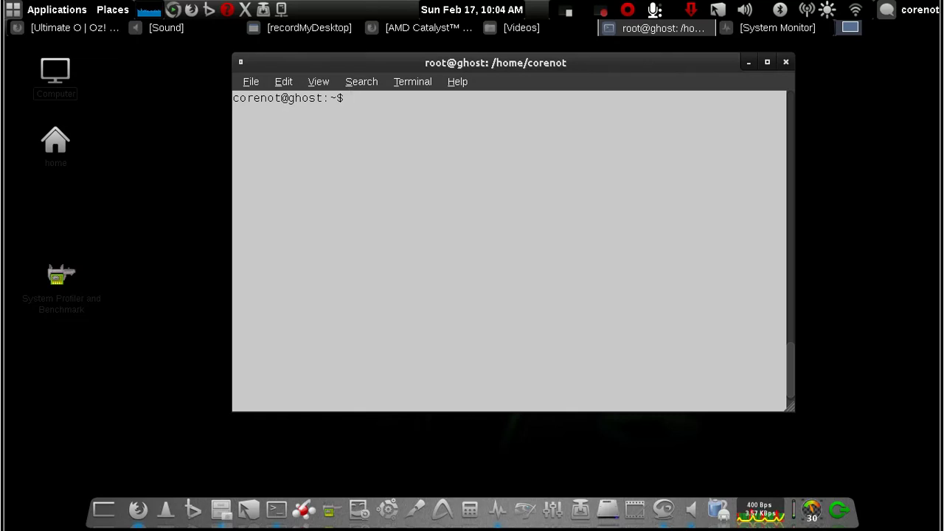
type("cd")
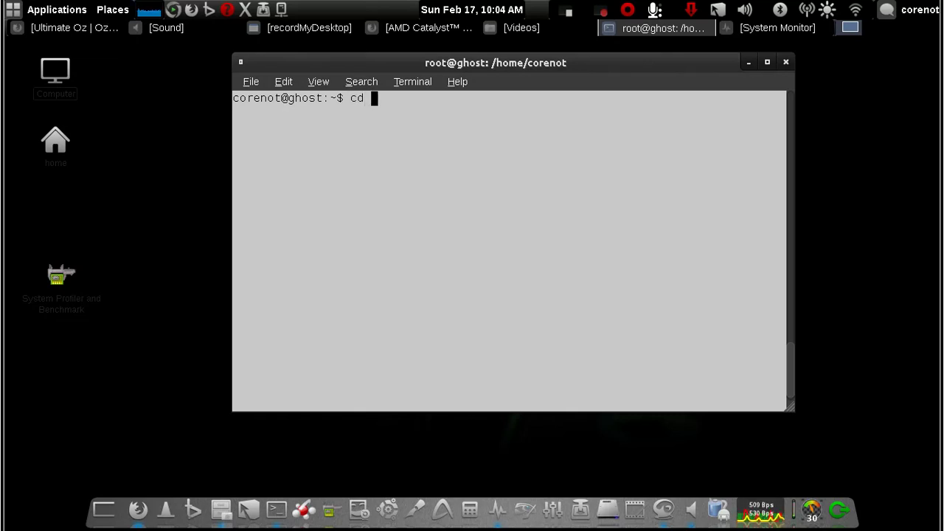
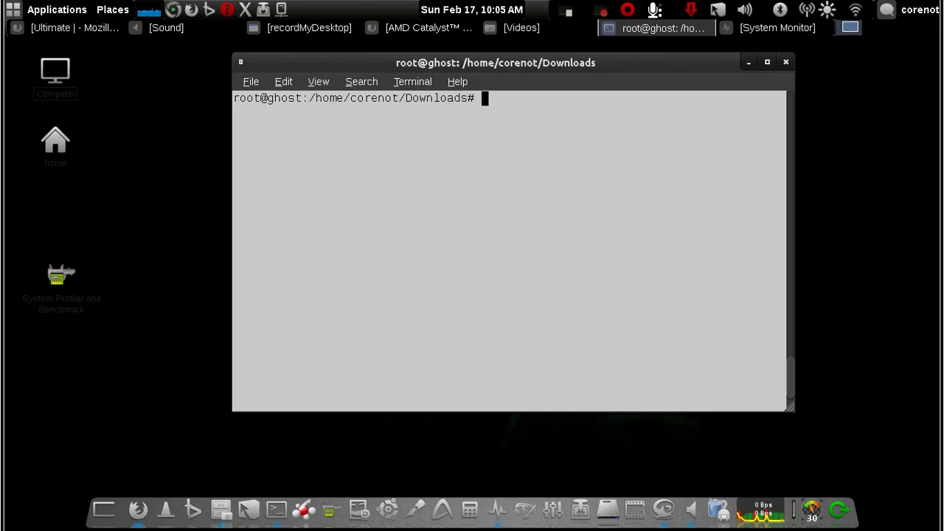
left_click(506, 33)
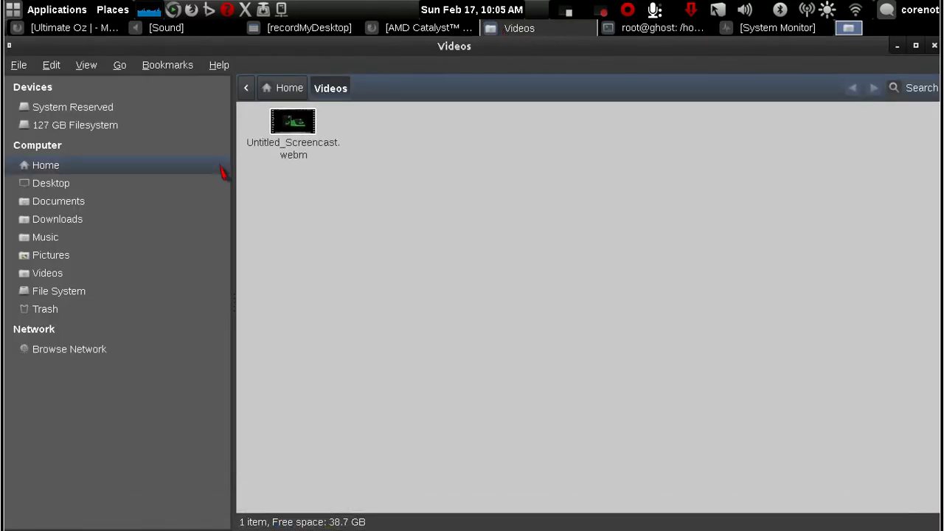
left_click(897, 46)
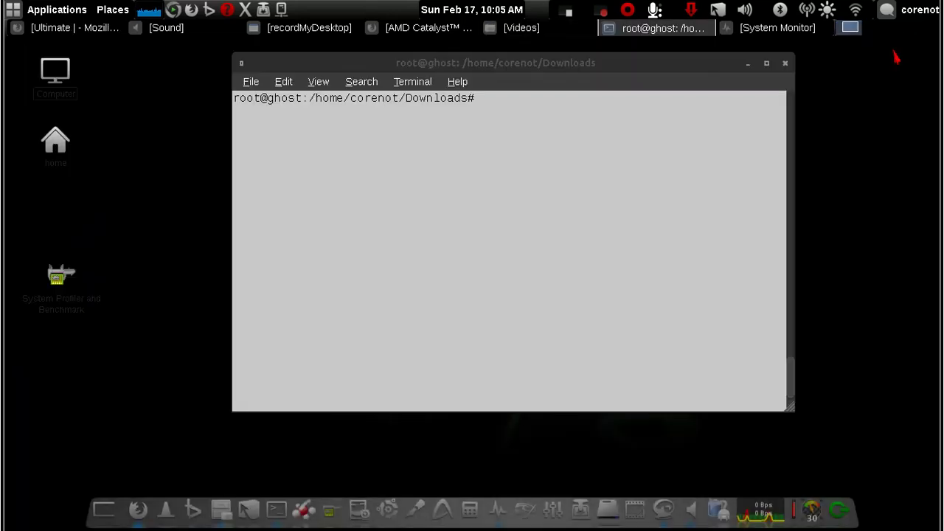
left_click(516, 30)
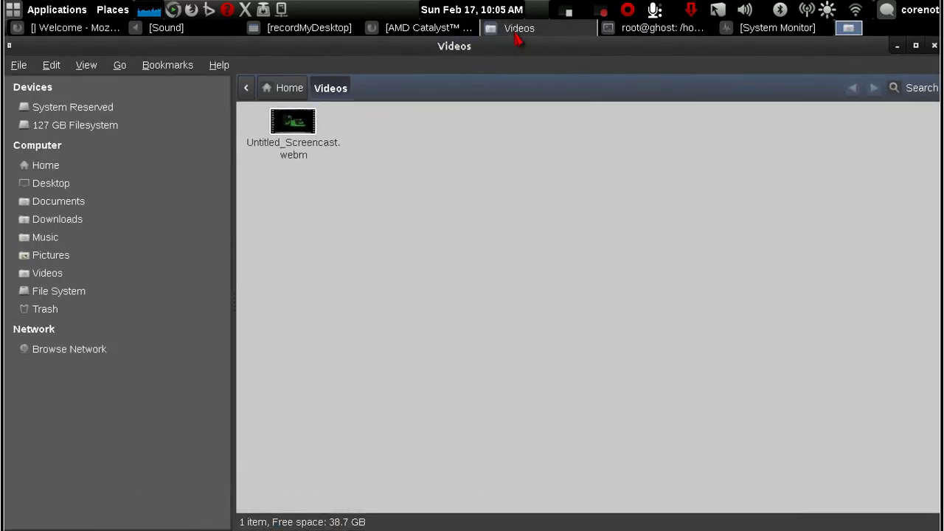
left_click(897, 47)
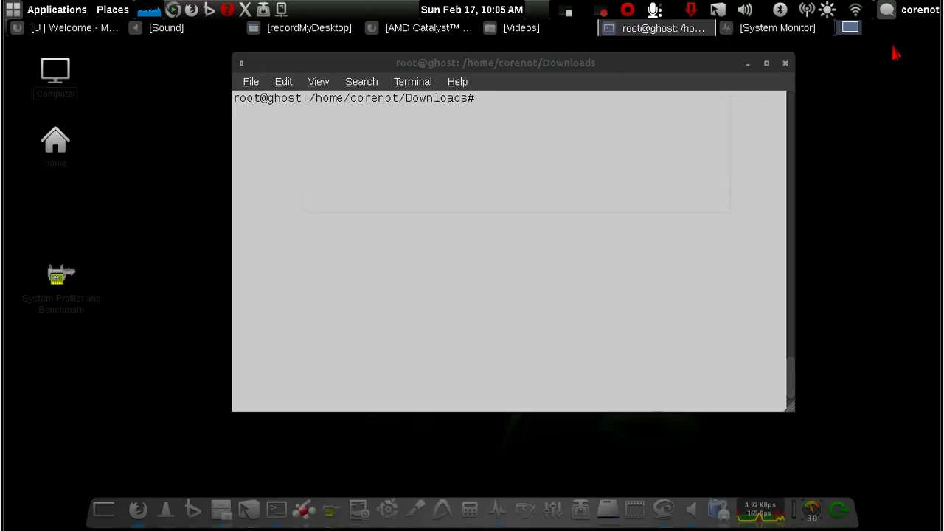
left_click(602, 12)
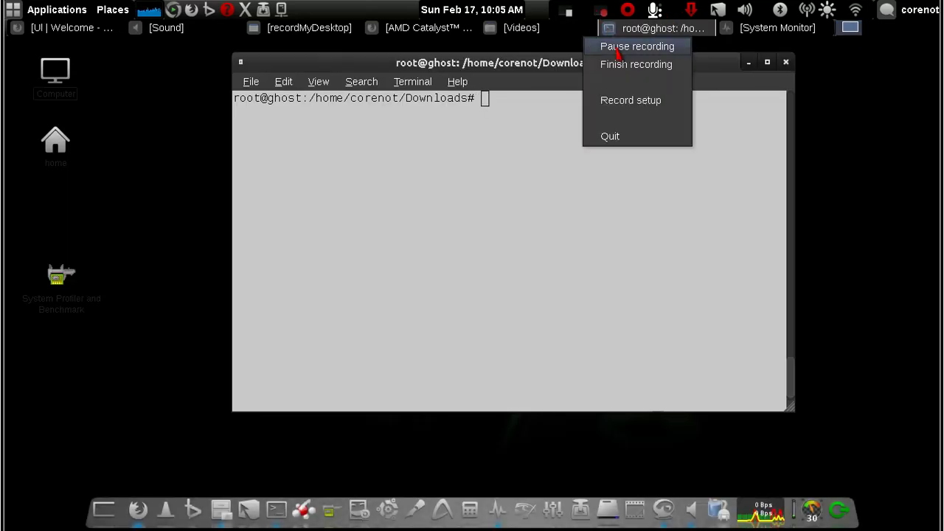
left_click(632, 44)
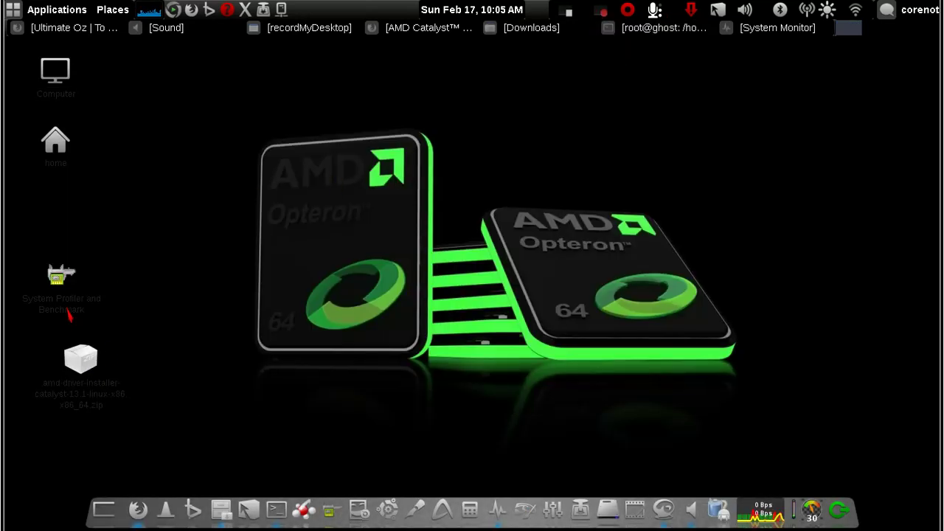
- Arrange the desktop icons in one column, with System Profiler and Benchmark below home and the AMD driver zip beneath it
left_click_drag(65, 284, 67, 205)
left_click_drag(80, 360, 73, 281)
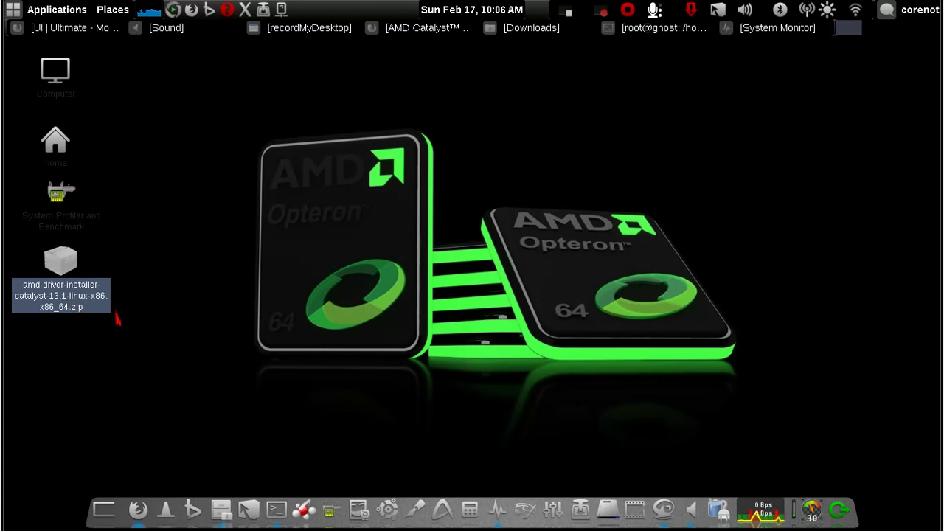
left_click(163, 278)
left_click(61, 261)
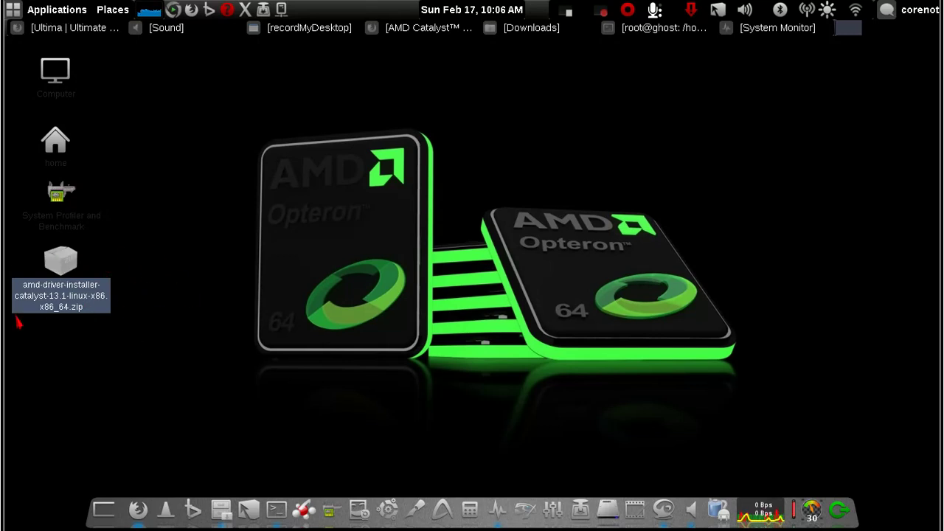
- Open the amd-driver-installer-catalyst-13.1-linux-x86.x86_64.zip archive, extract its .run installer onto the desktop and minimize the archive window
double_click(71, 307)
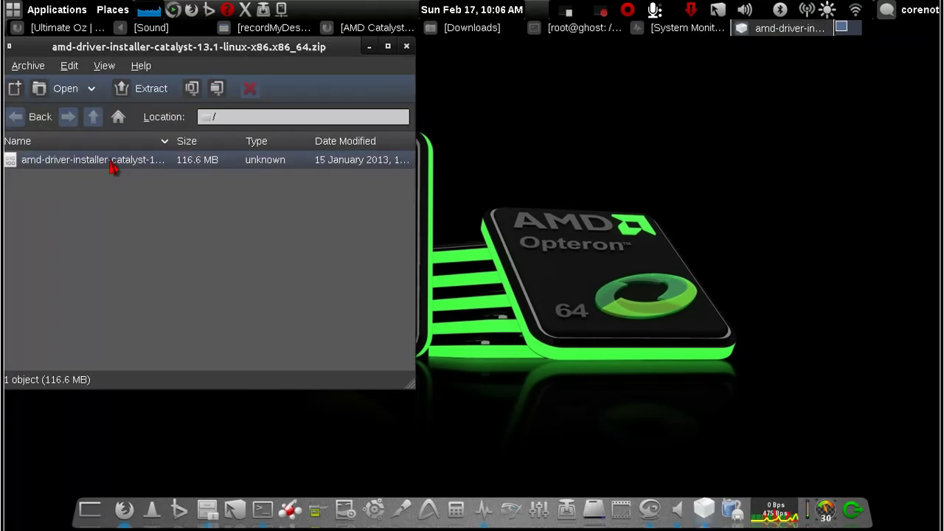
left_click_drag(150, 46, 321, 72)
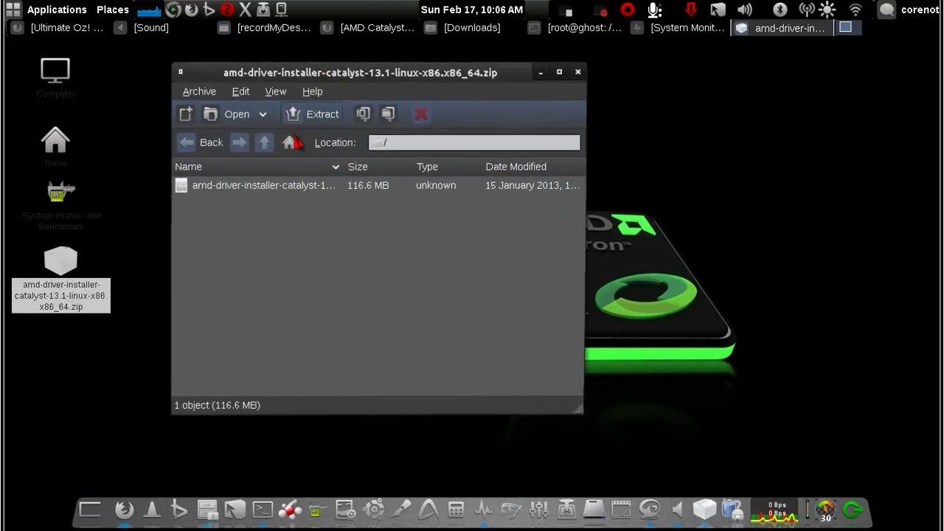
right_click(284, 189)
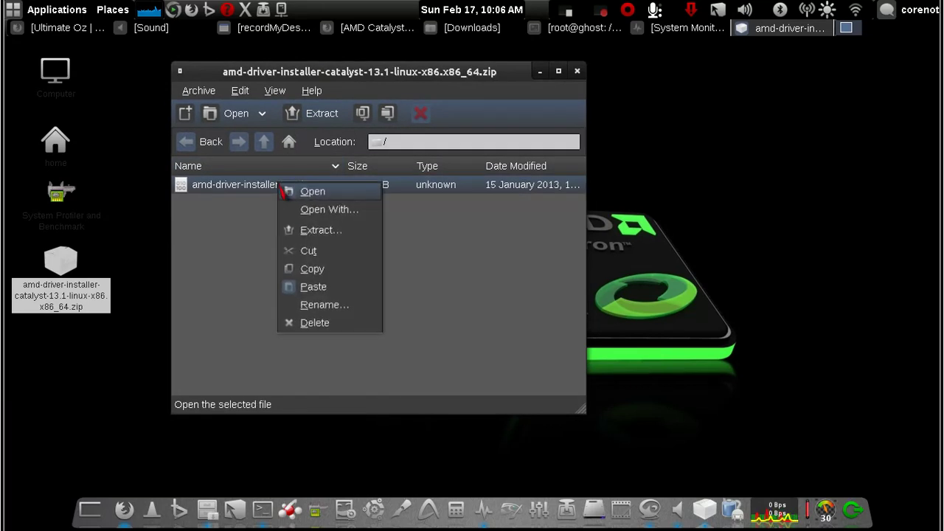
left_click(325, 230)
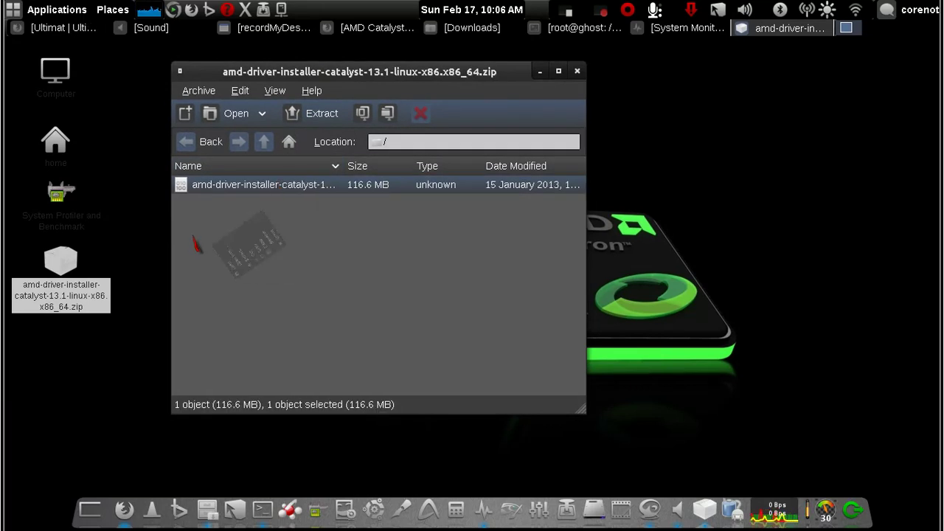
left_click_drag(265, 69, 545, 68)
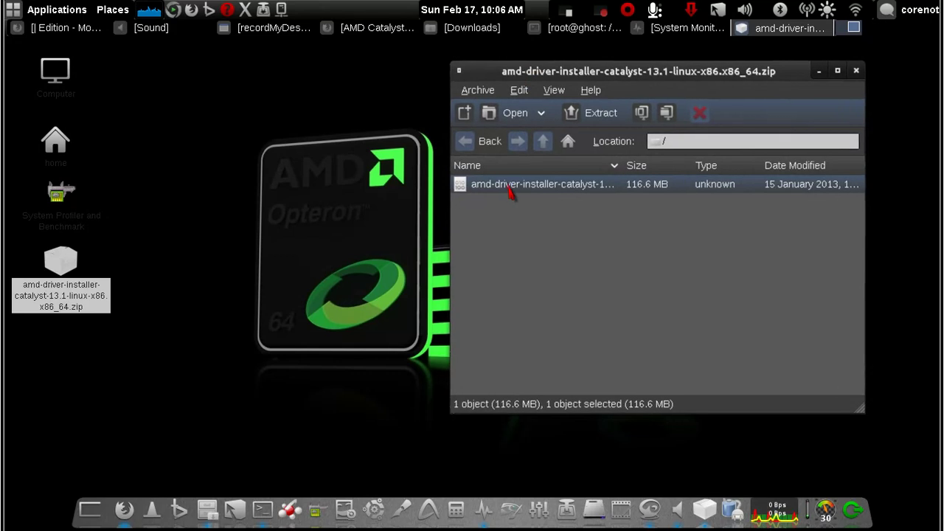
left_click_drag(508, 186, 192, 162)
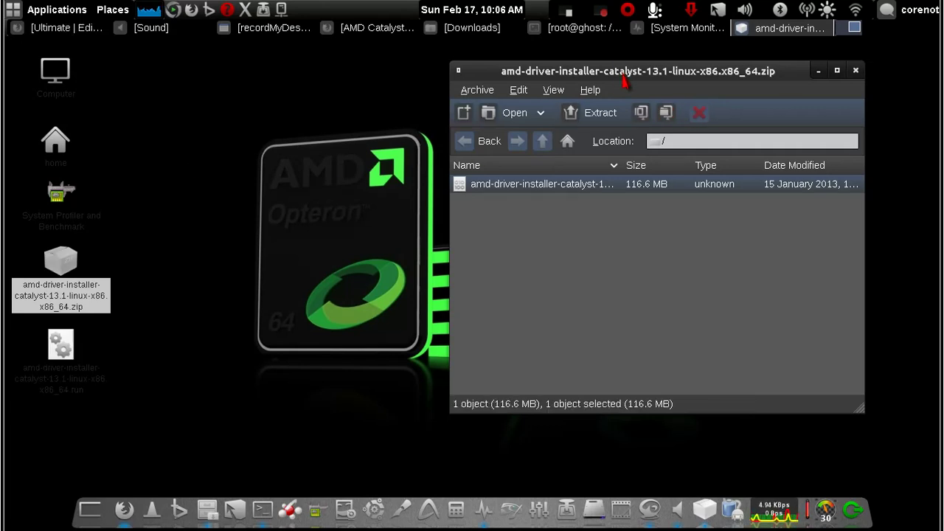
left_click_drag(623, 83, 338, 99)
left_click(62, 365)
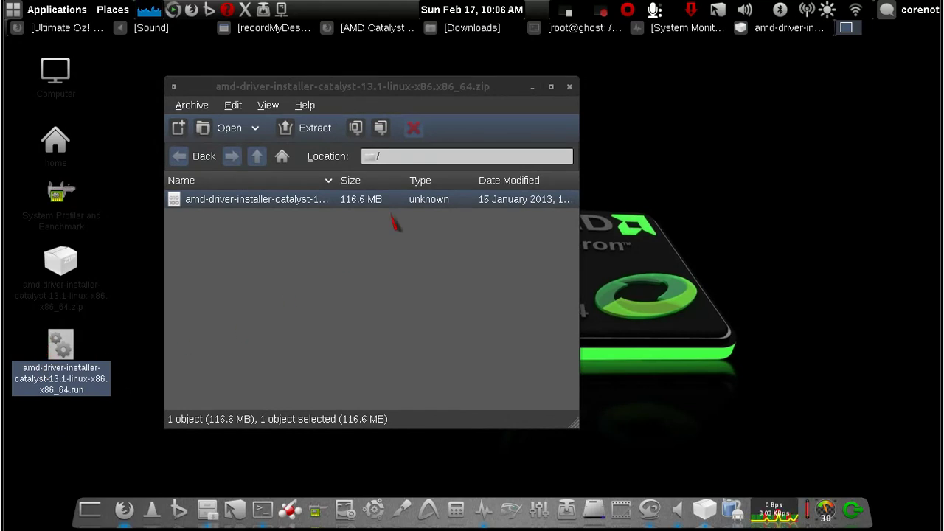
left_click(534, 88)
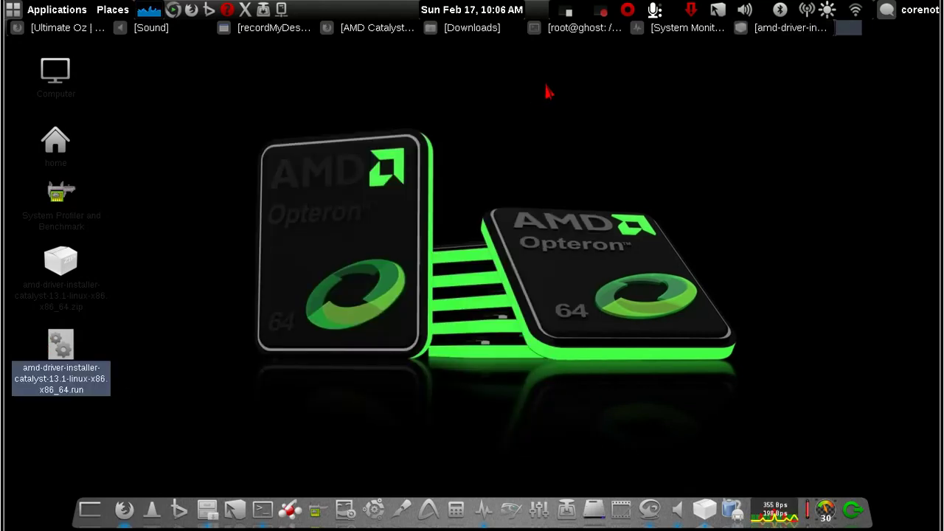
- Switch to the terminal, change from the Downloads directory to the Desktop directory and list its files
left_click(565, 32)
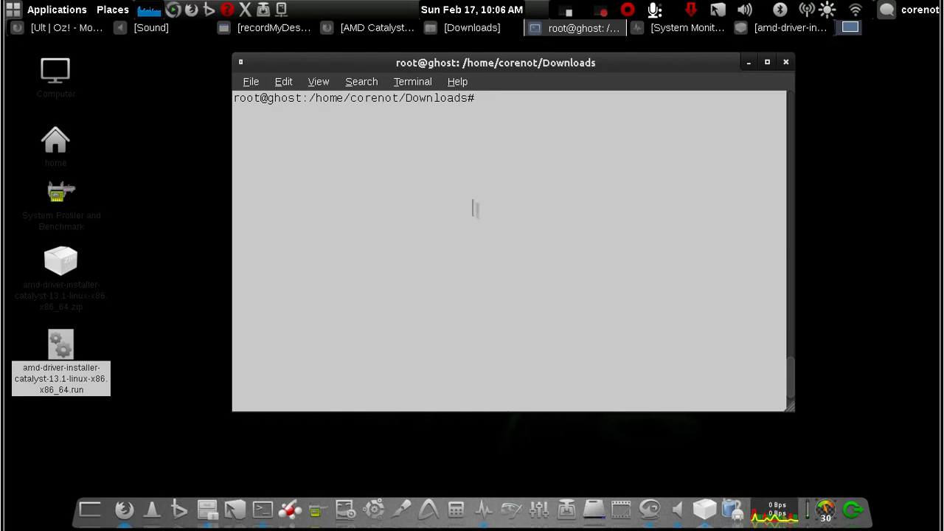
type("cd ..")
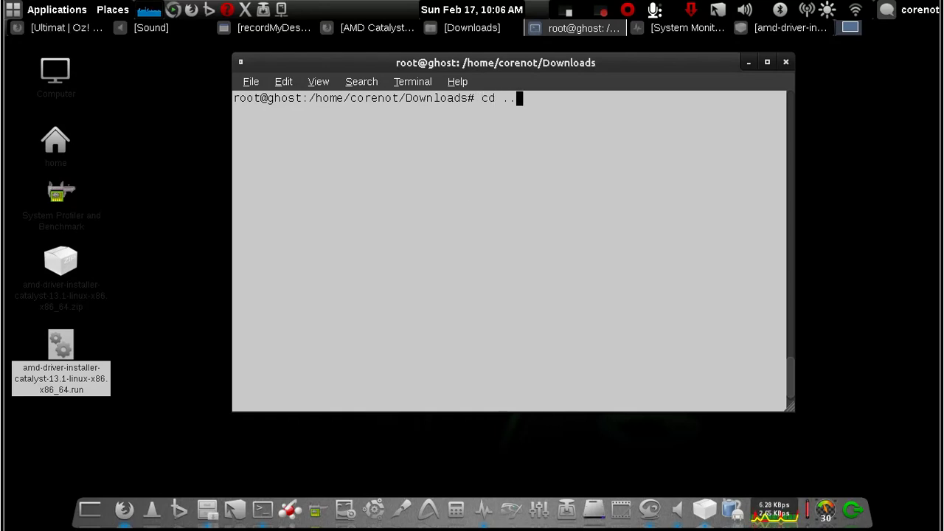
key("Return")
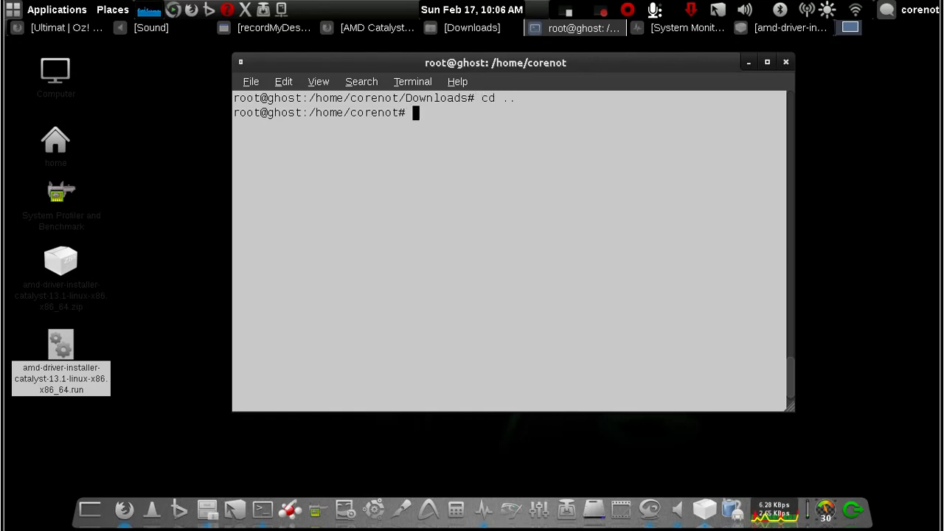
type("cd ")
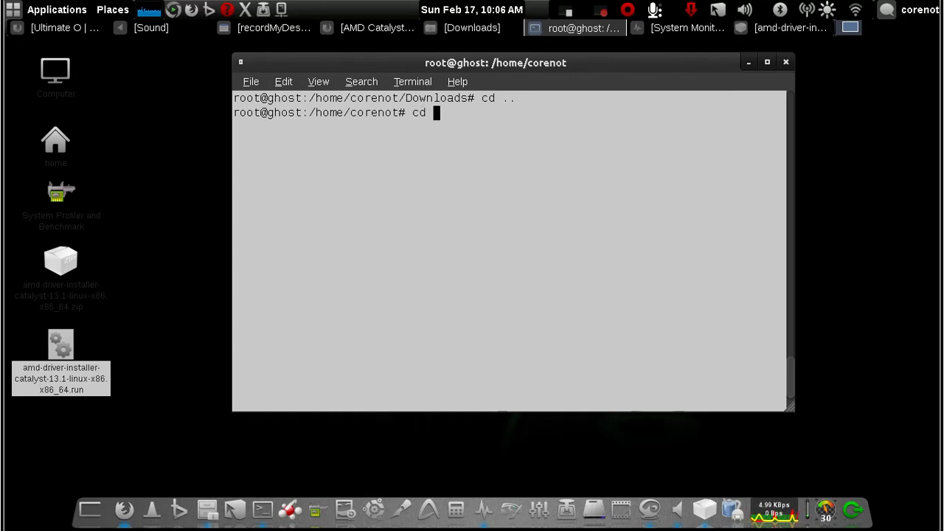
type("Des")
key("Tab")
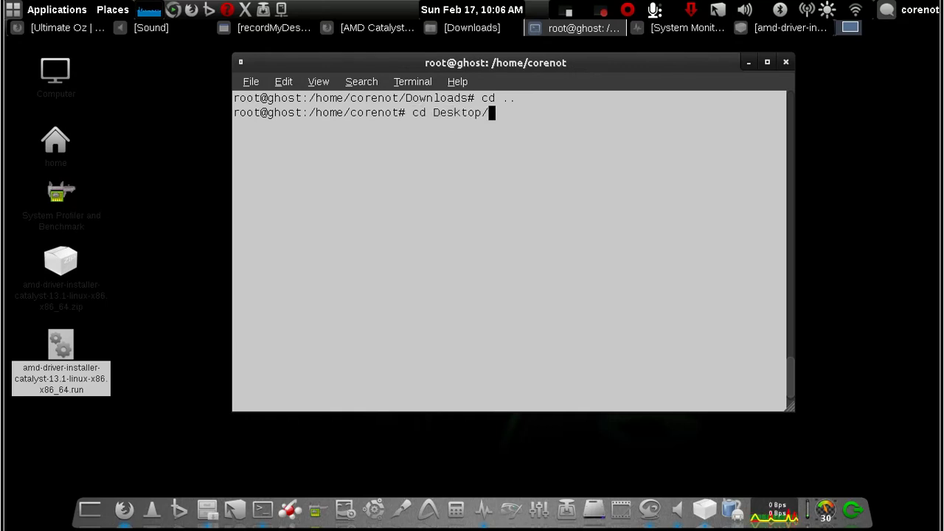
key("Return")
type("ls")
key("Return")
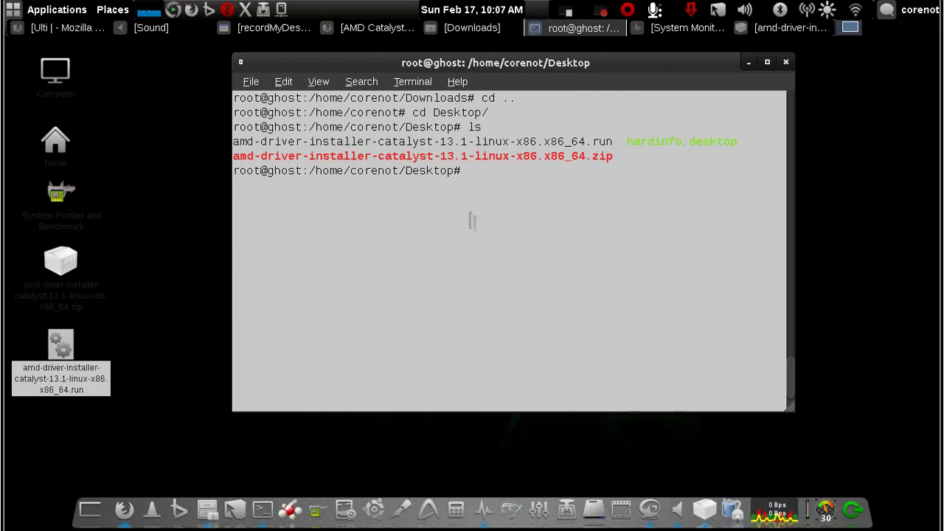
- Run the amd-driver-installer-catalyst-13.1-linux-x86.x86_64.run installer with bash
type("ash")
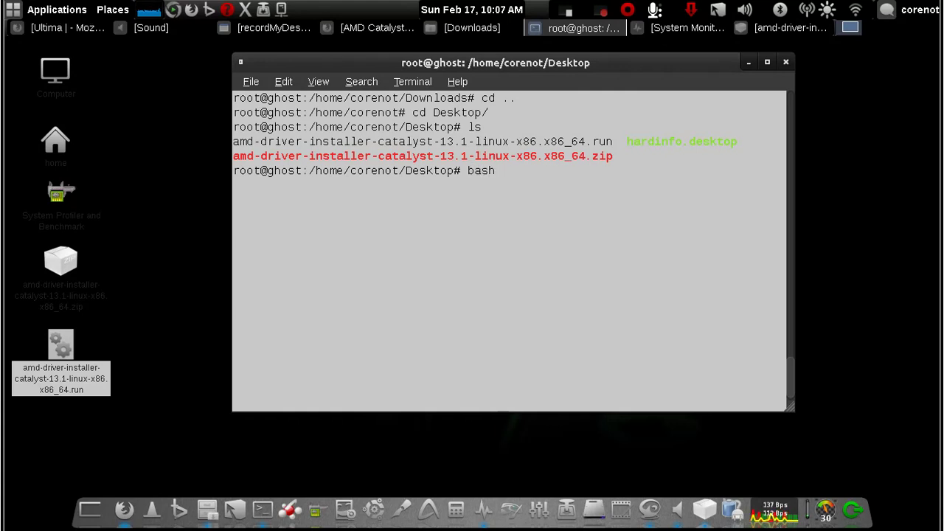
type(" am")
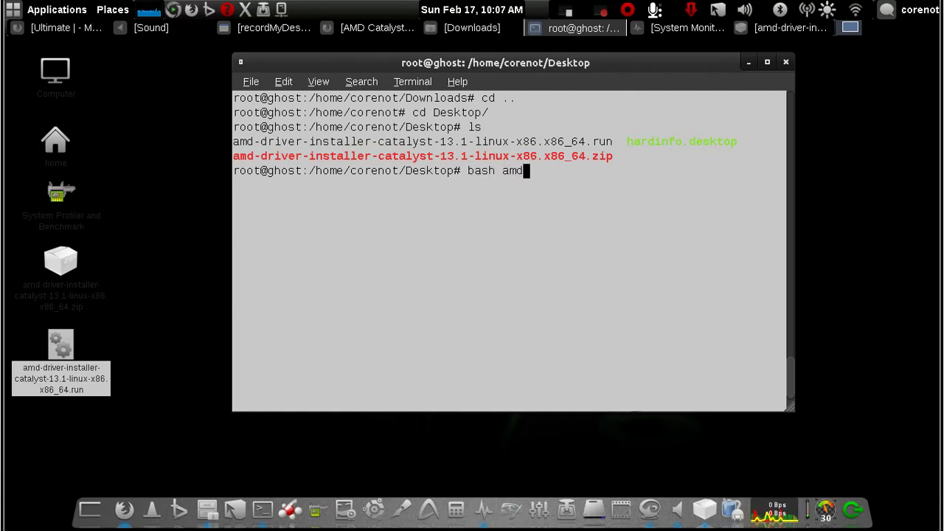
type("d")
key("Tab")
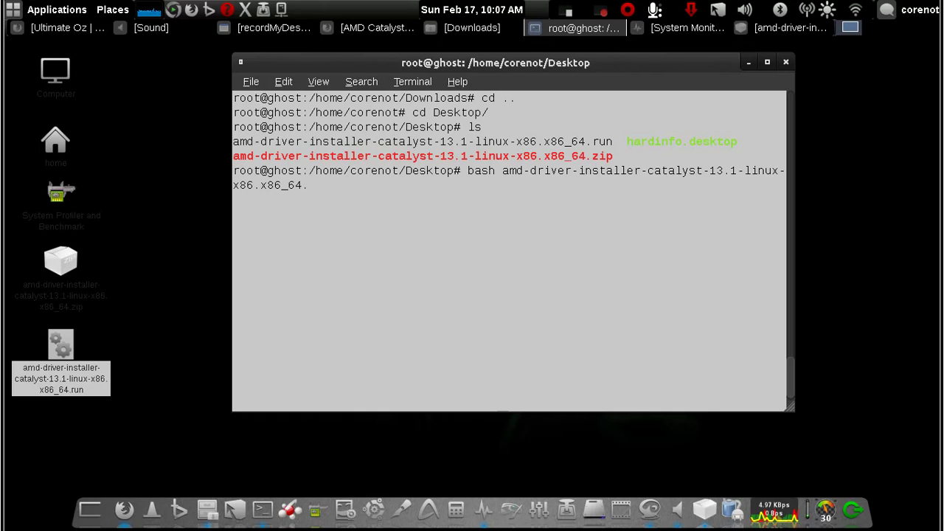
type("r")
key("Tab")
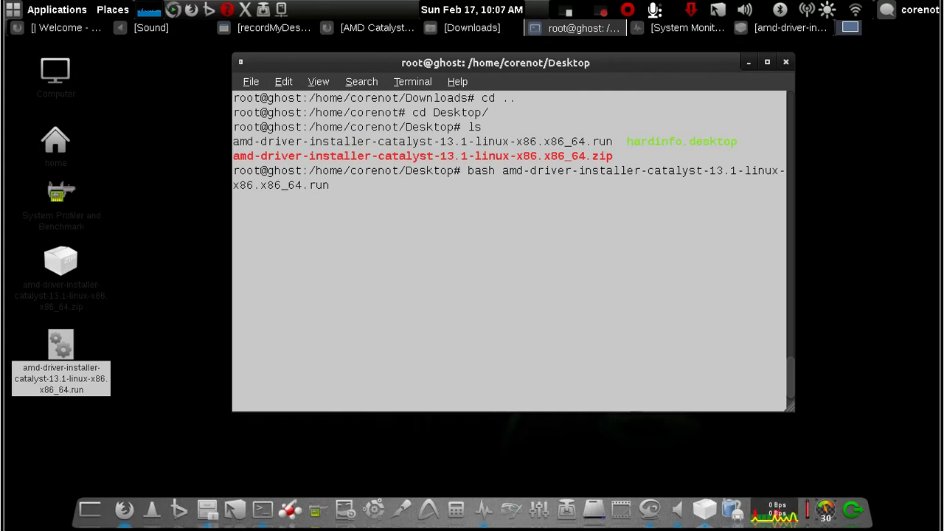
key("Return")
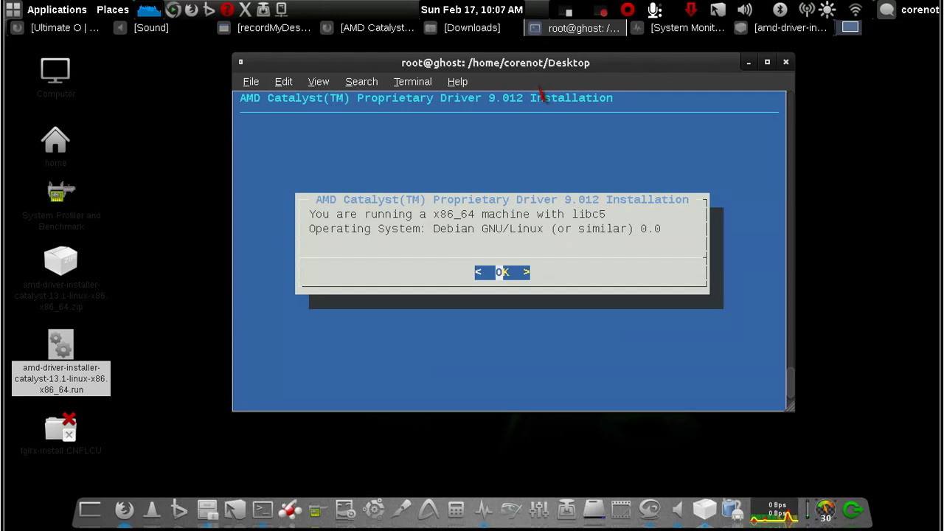
- Choose to install Driver 9.012 on X.Org 6.9 or later 64-bit, agree to the license and start the Recommended installation
key("Return")
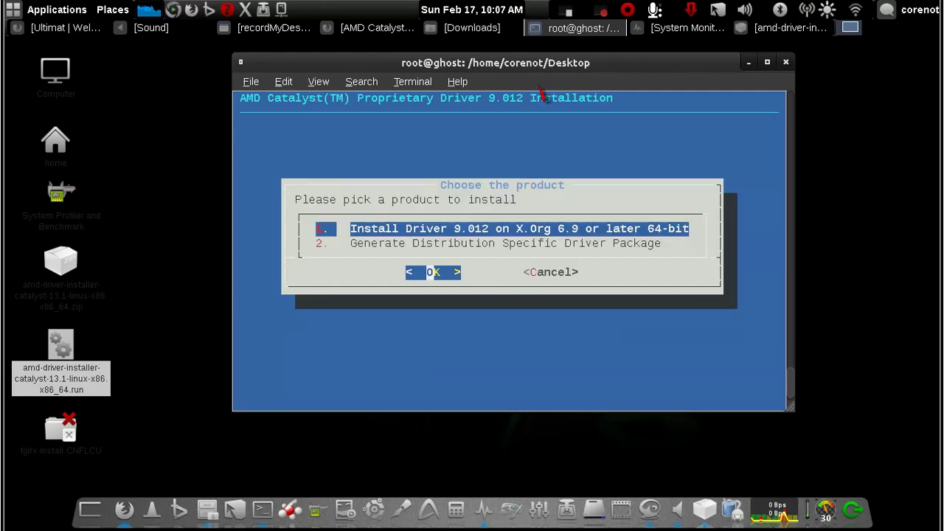
key("Return")
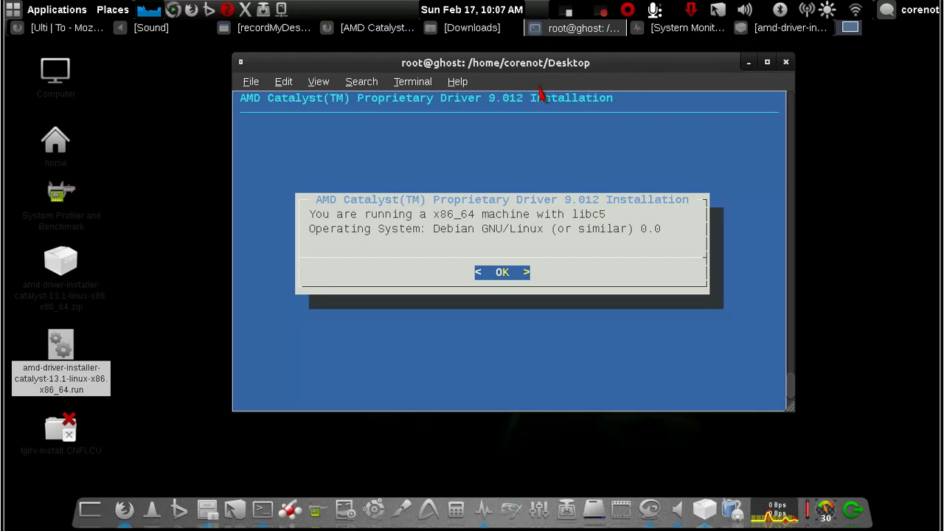
key("Return")
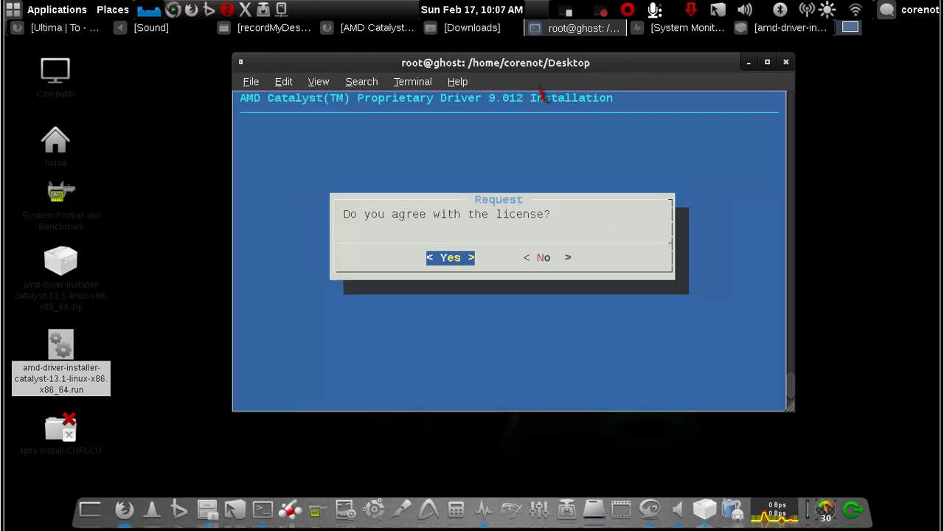
key("Return")
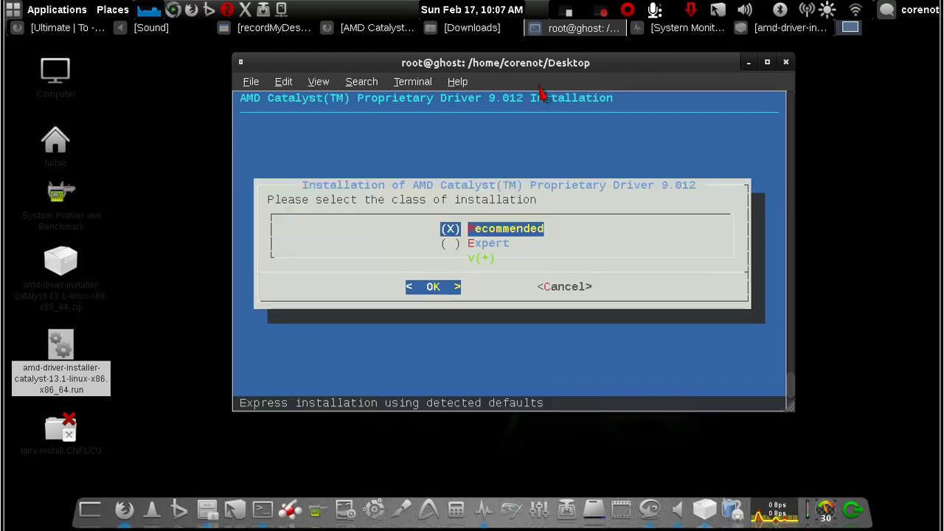
key("Return")
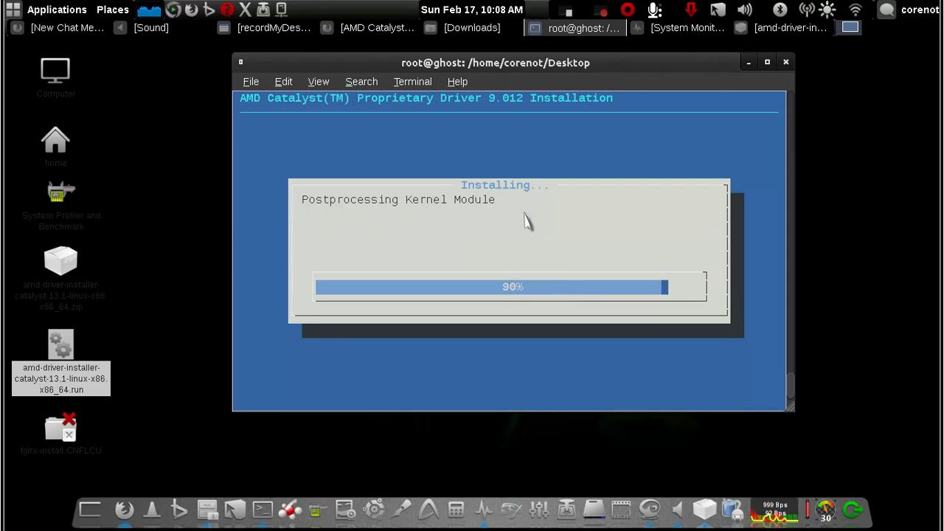
left_click_drag(474, 64, 373, 77)
left_click(776, 238)
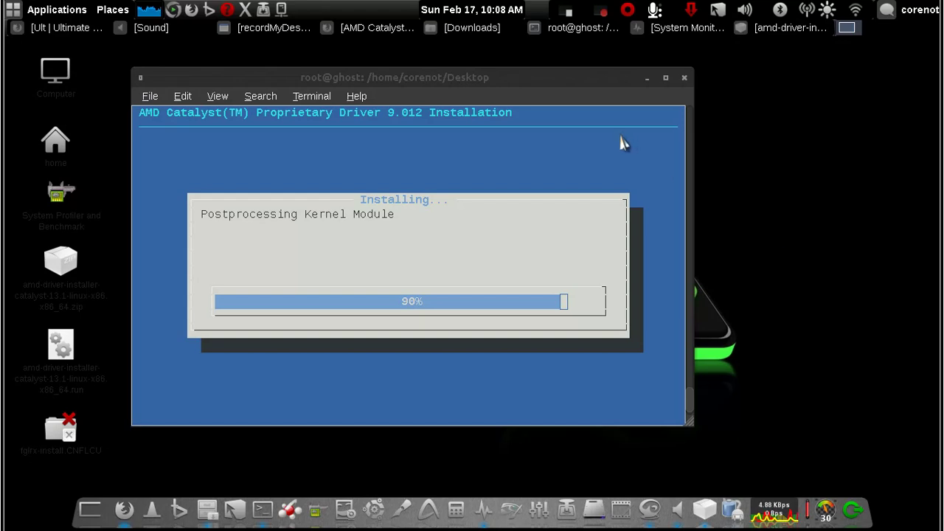
mouse_move(573, 79)
left_mouse_down()
mouse_move(563, 58)
mouse_move(559, 79)
left_mouse_up()
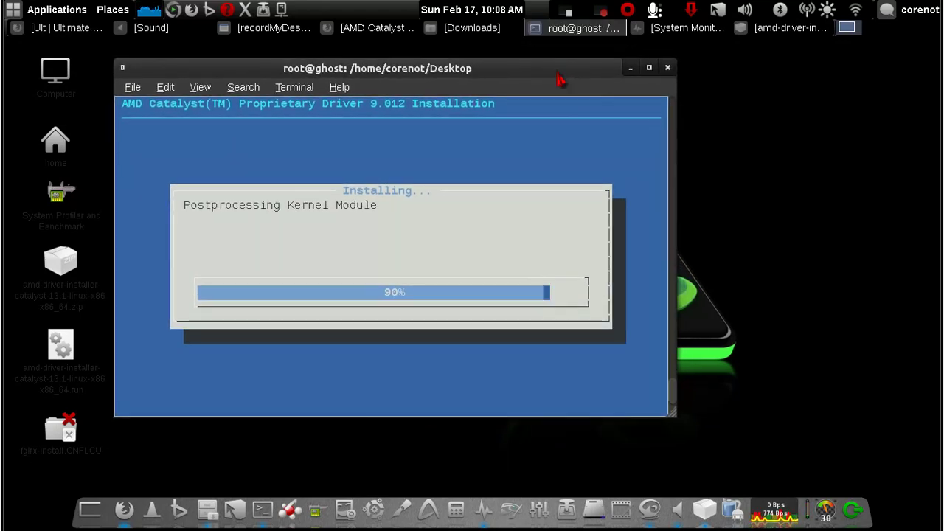
left_click(108, 64)
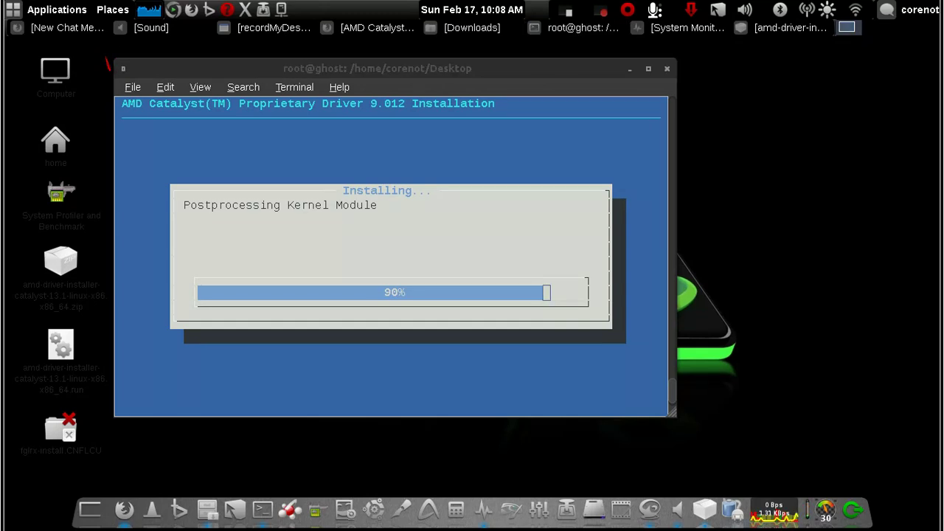
left_click(231, 76)
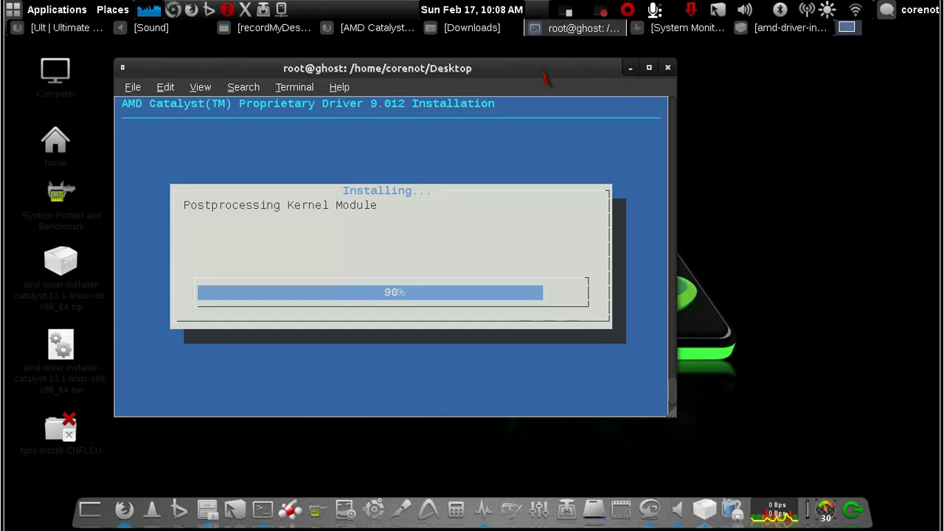
left_click_drag(542, 67, 527, 61)
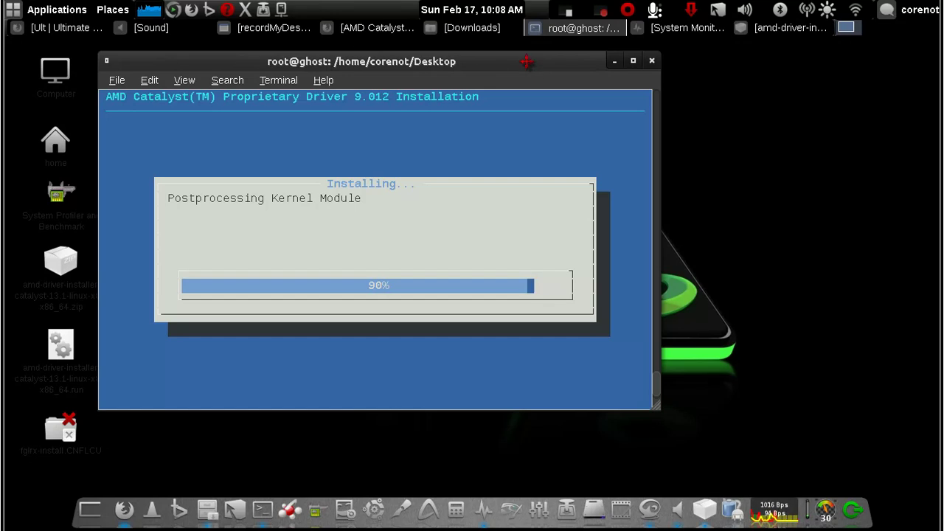
left_click_drag(527, 68, 529, 52)
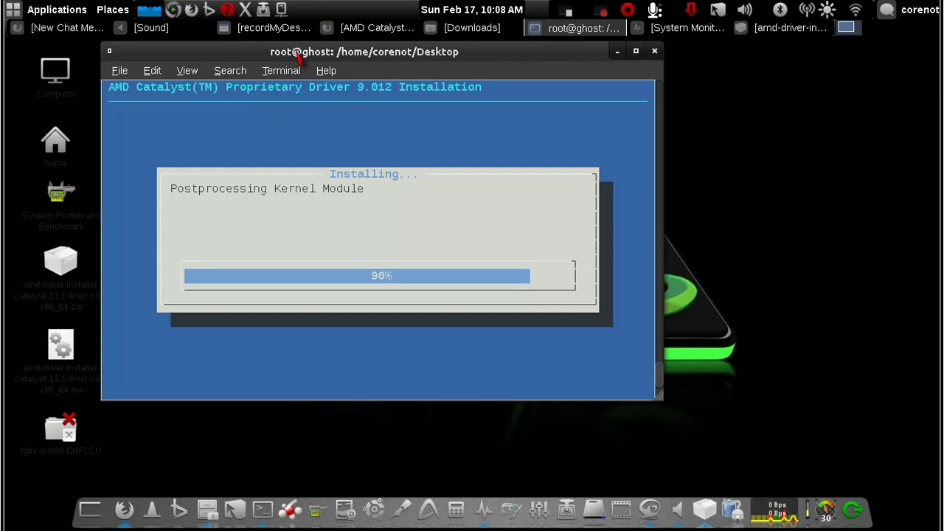
left_click_drag(296, 58, 310, 86)
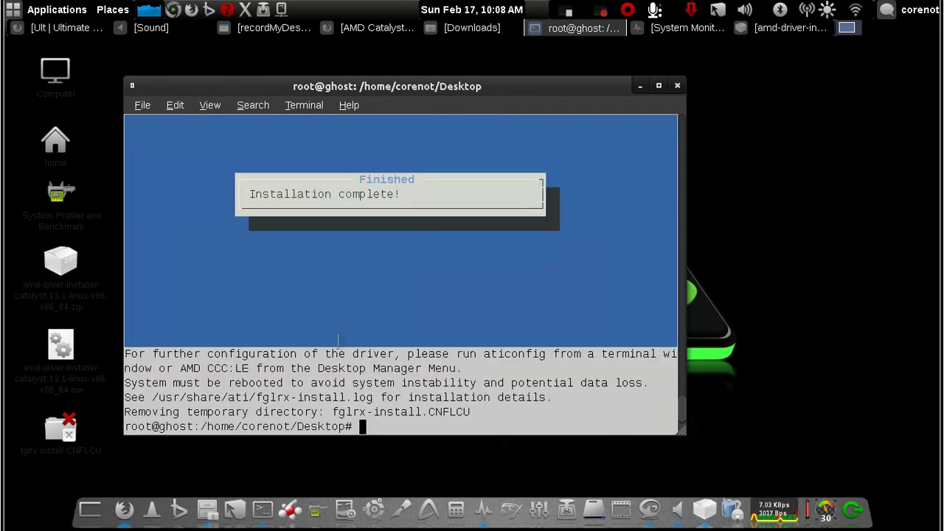
- Read the installer's closing notes on driver configuration and rebooting, and move the terminal window aside
left_click_drag(126, 354, 245, 372)
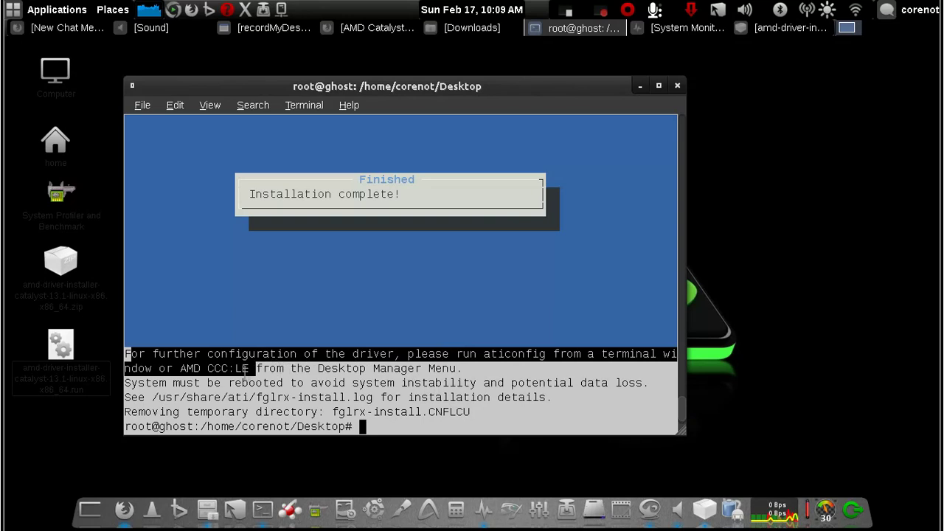
left_click_drag(177, 373, 469, 425)
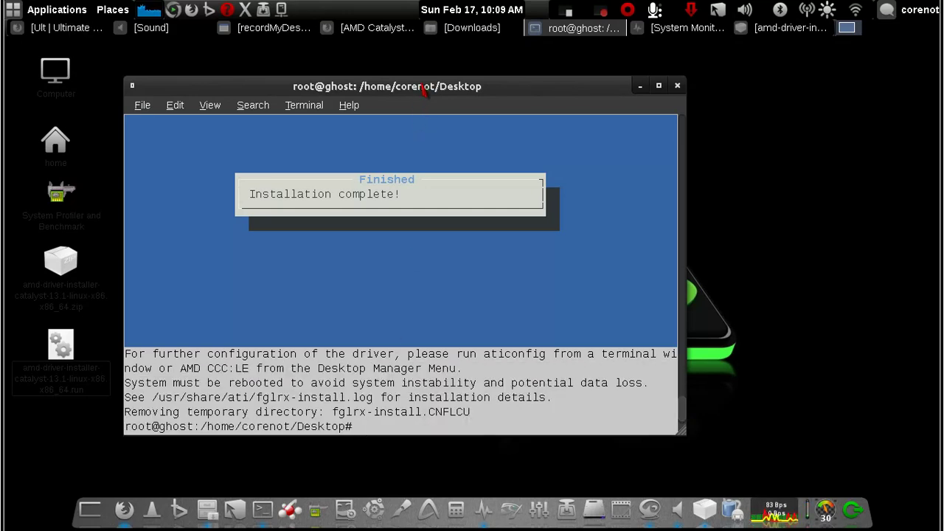
left_click_drag(421, 85, 659, 62)
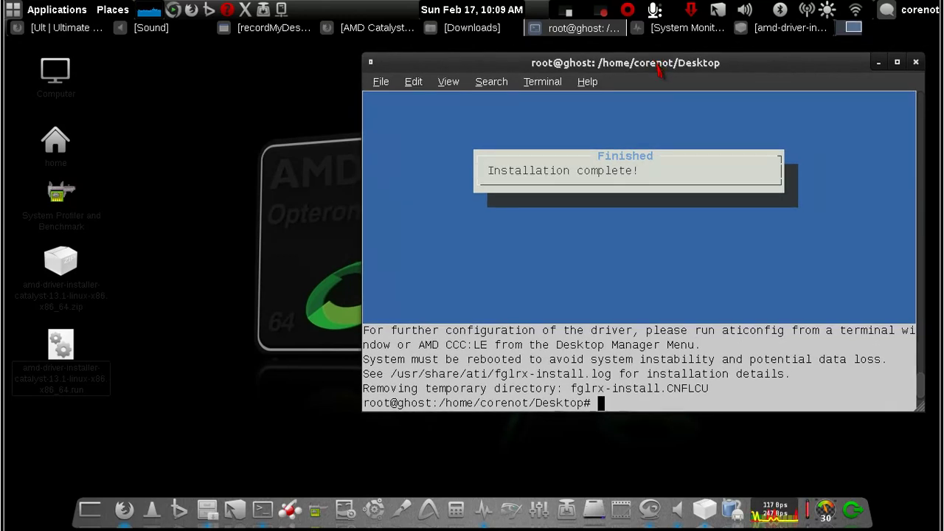